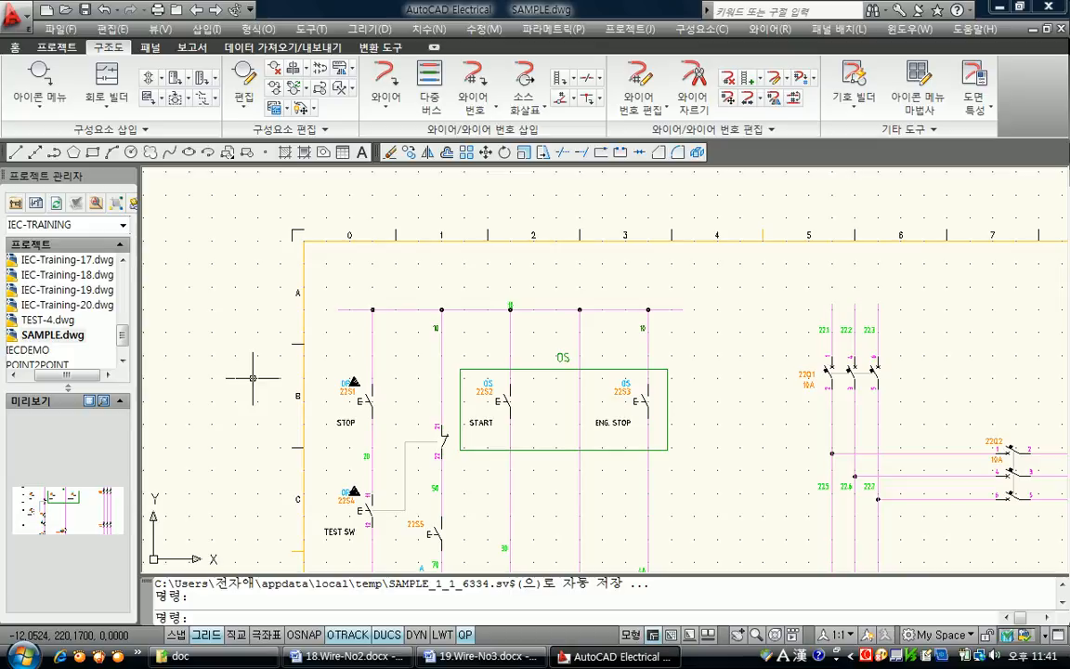
# Change the wire number of the control circuit's upper horizontal wire to 24VDC, set as fixed.
pyautogui.scroll(3, 283, 339)
pyautogui.scroll(1, 372, 335)
pyautogui.moveTo(325, 388); pyautogui.dragTo(304, 387, button='middle')
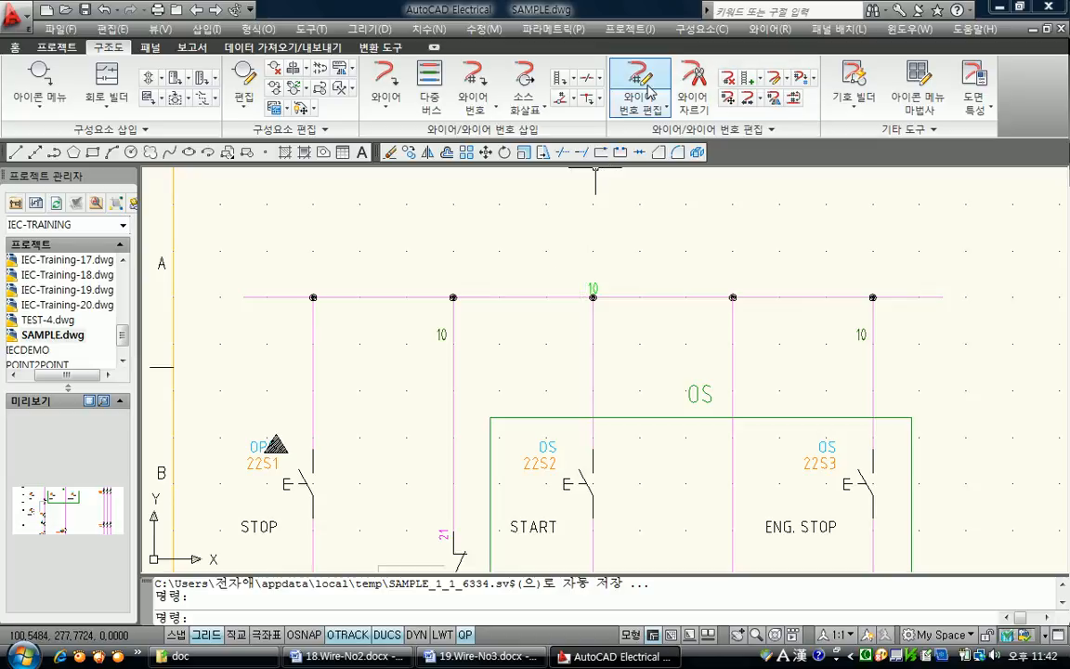
pyautogui.click(645, 83)
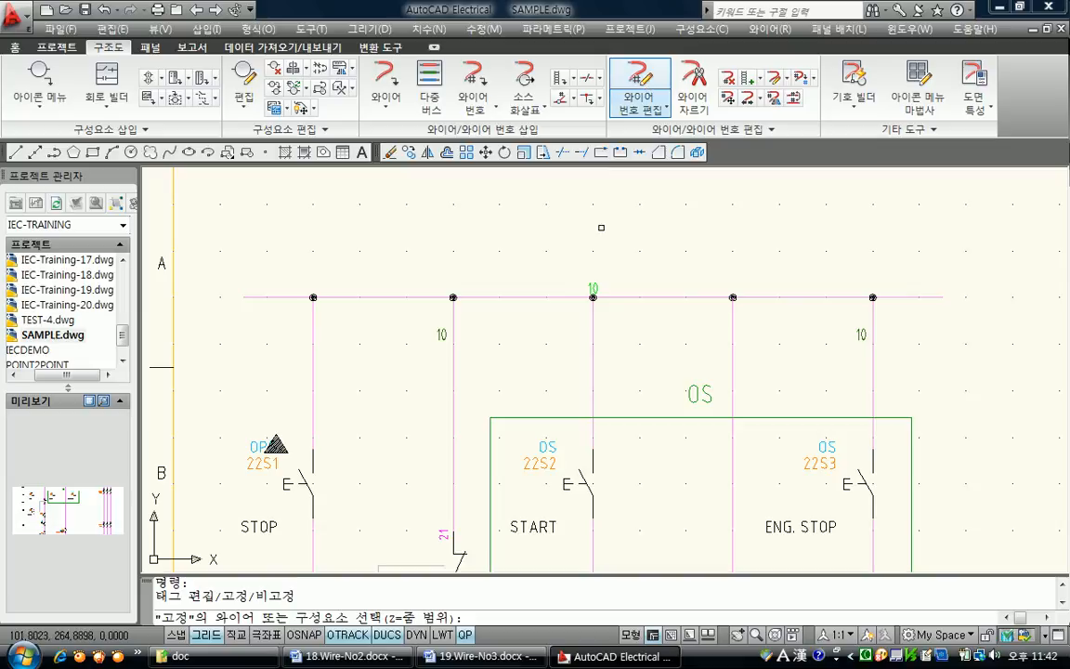
pyautogui.click(555, 297)
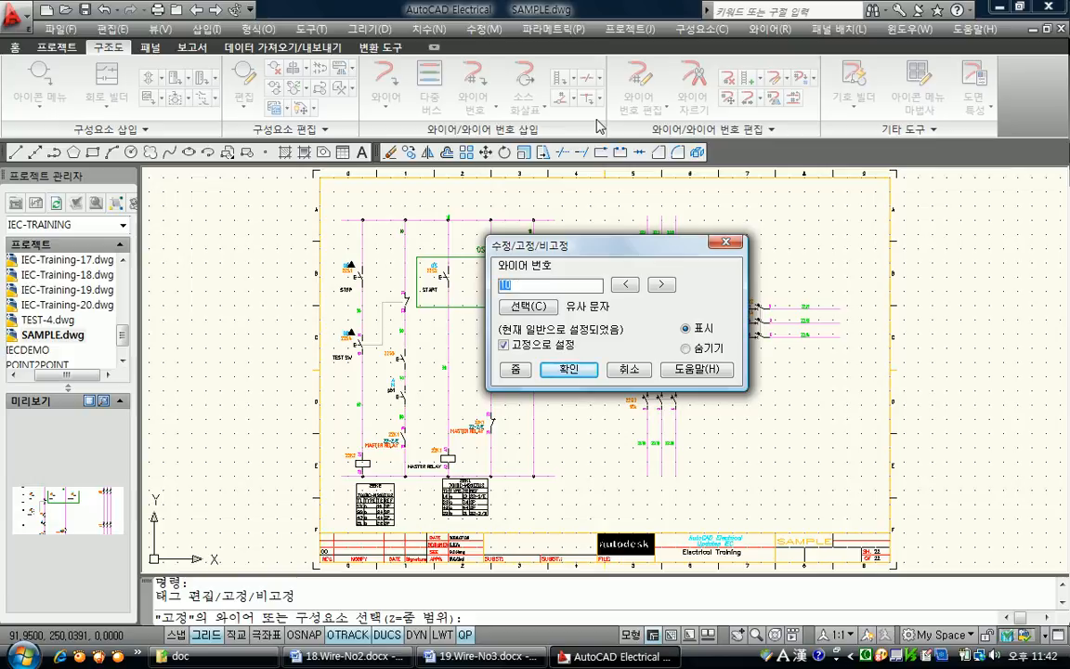
pyautogui.write('24VDC')
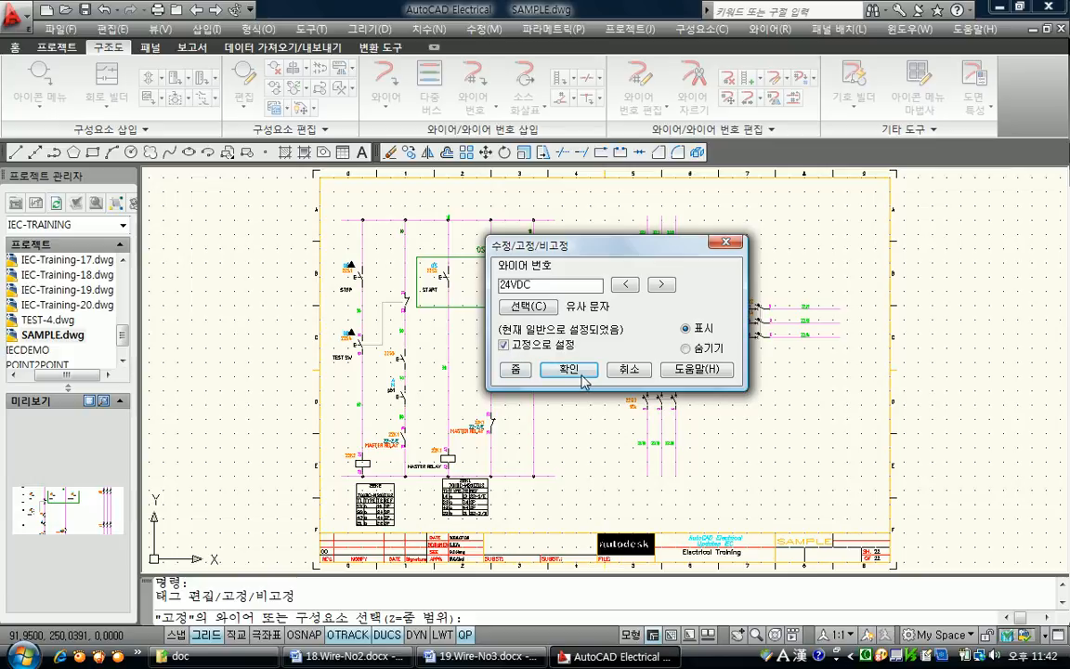
pyautogui.click(516, 368)
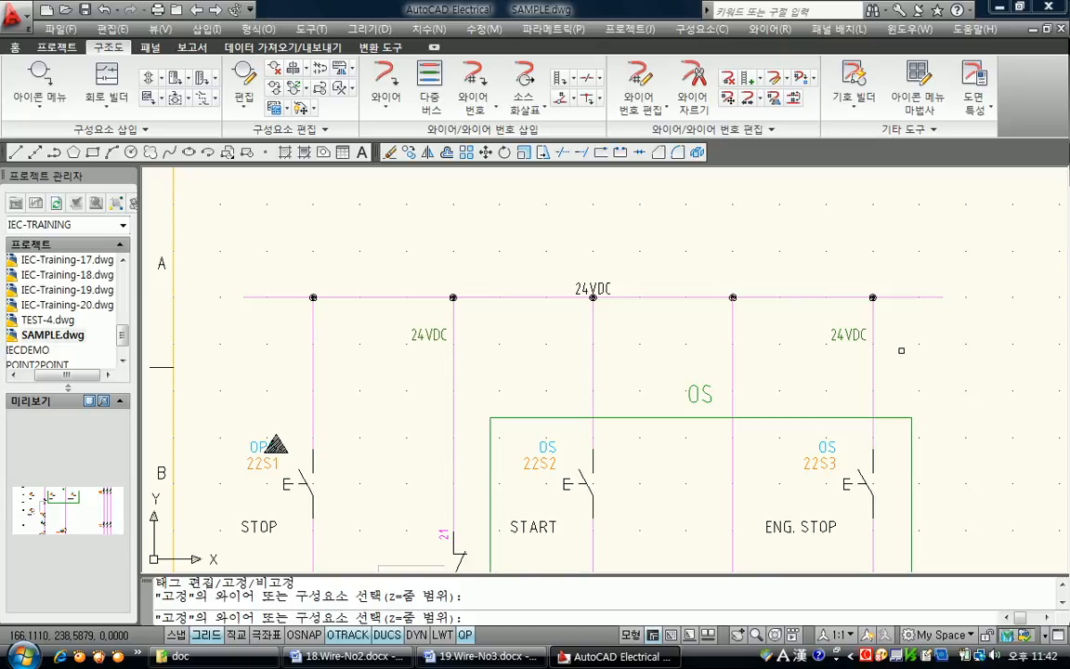
pyautogui.press('Escape')
# Retag all wire numbers sequentially from 10 on the individually selected wires of the control circuit with the STOP and START switches.
pyautogui.scroll(-4, 812, 347)
pyautogui.moveTo(719, 389)
pyautogui.mouseDown(button='middle')
pyautogui.moveTo(465, 312)
pyautogui.moveTo(477, 267)
pyautogui.moveTo(474, 281)
pyautogui.mouseUp(button='middle')
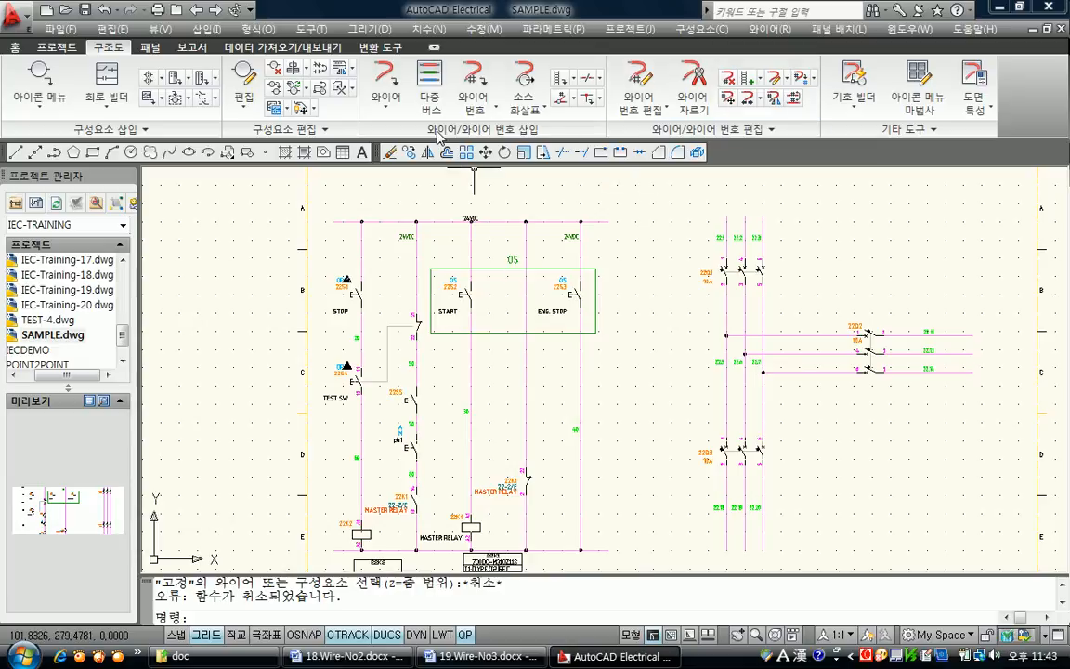
pyautogui.click(474, 81)
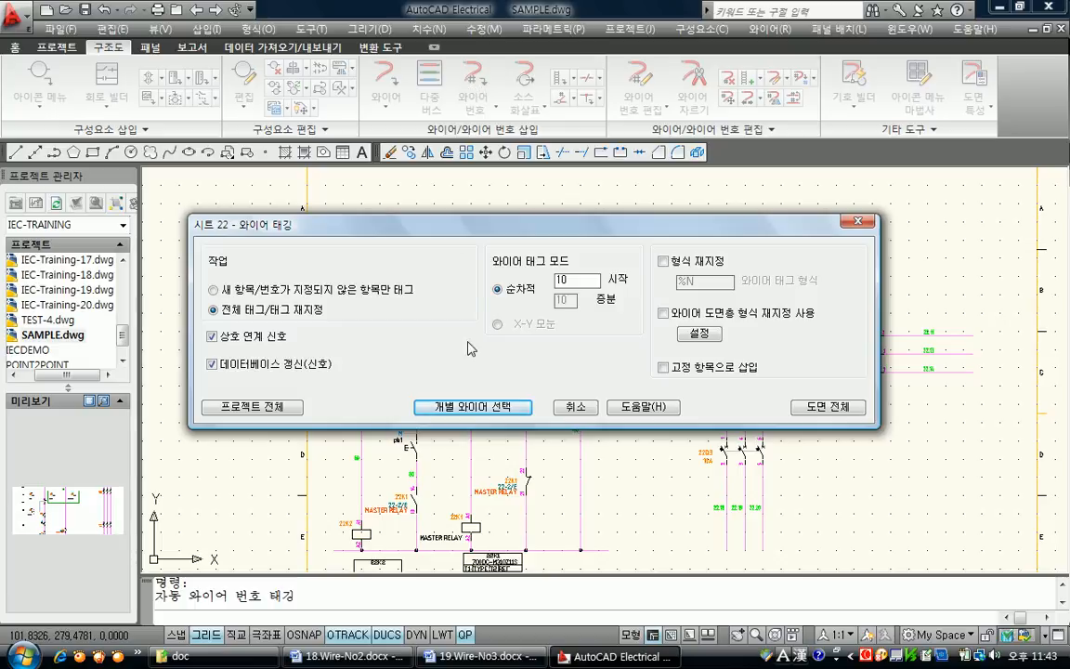
pyautogui.click(571, 280)
pyautogui.click(265, 306)
pyautogui.click(478, 407)
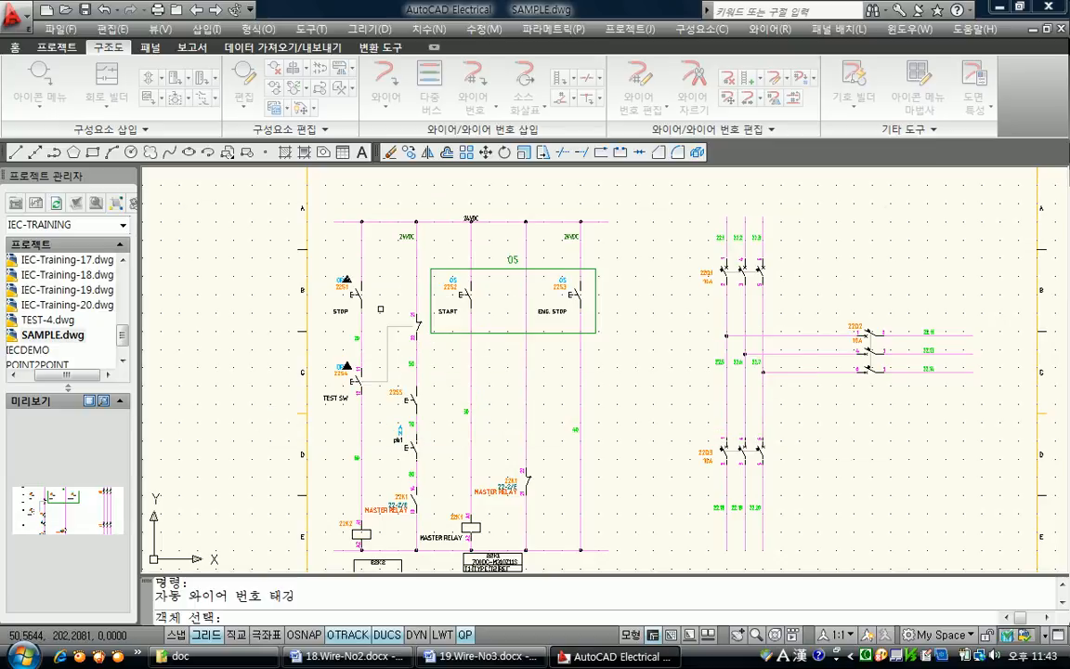
pyautogui.click(318, 195)
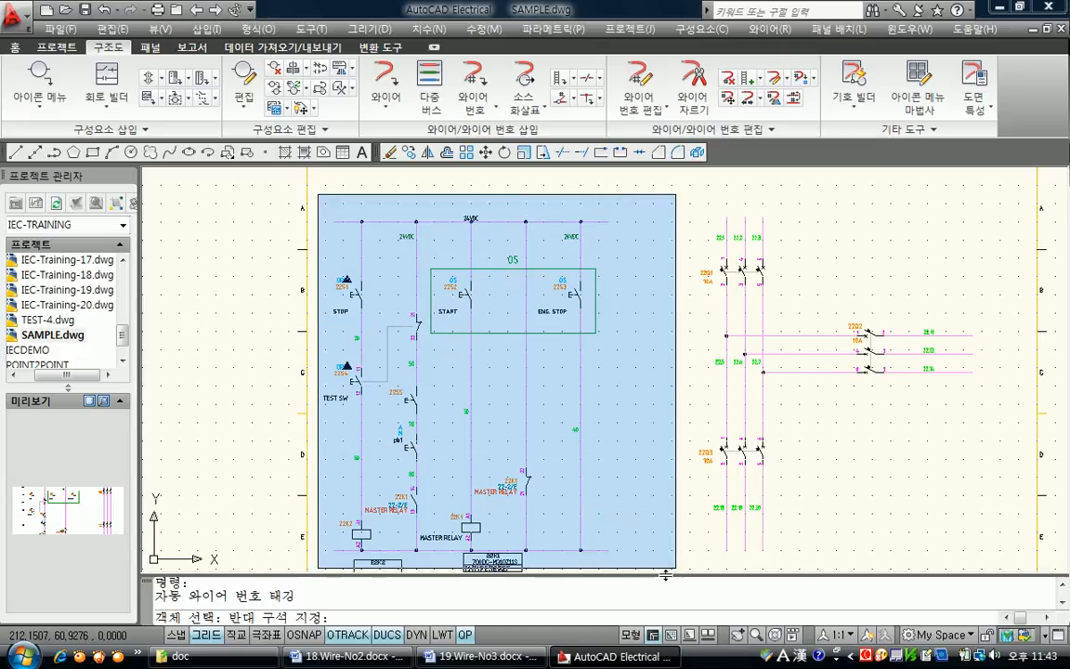
pyautogui.click(639, 552)
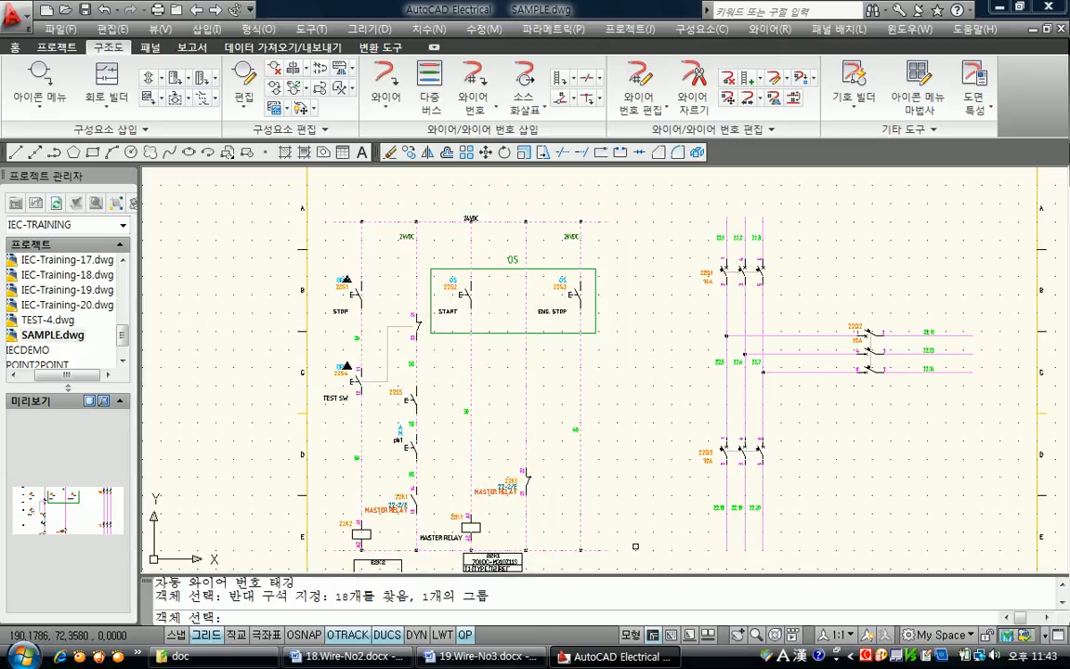
pyautogui.press('Return')
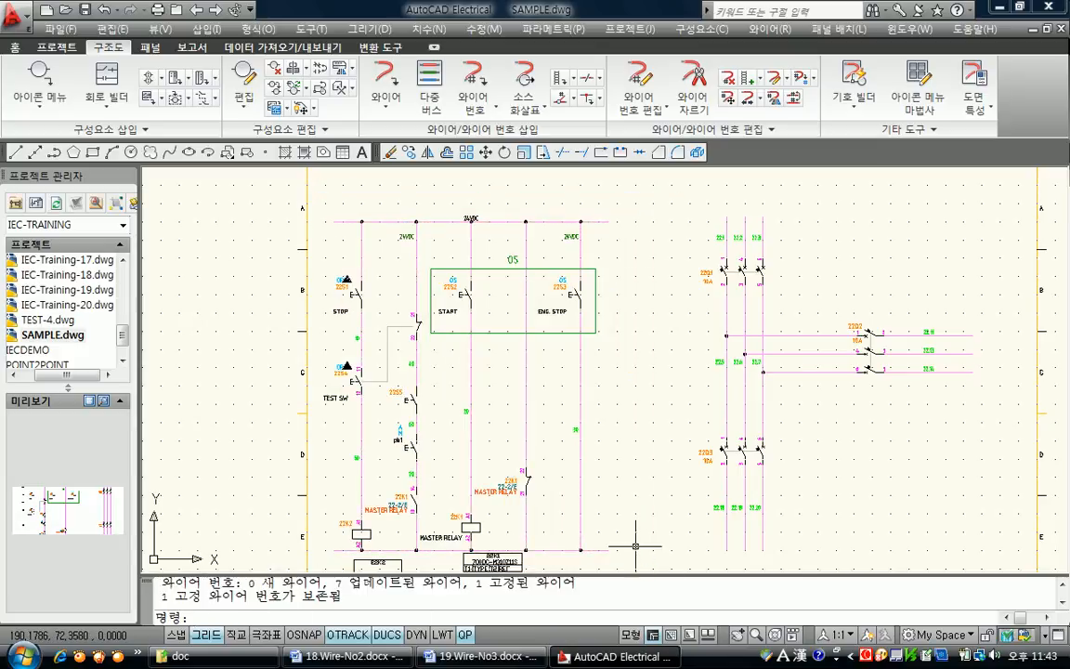
# Inspect the fixed setting of the 24VDC wire number on the upper horizontal wire without altering it.
pyautogui.scroll(3, 445, 168)
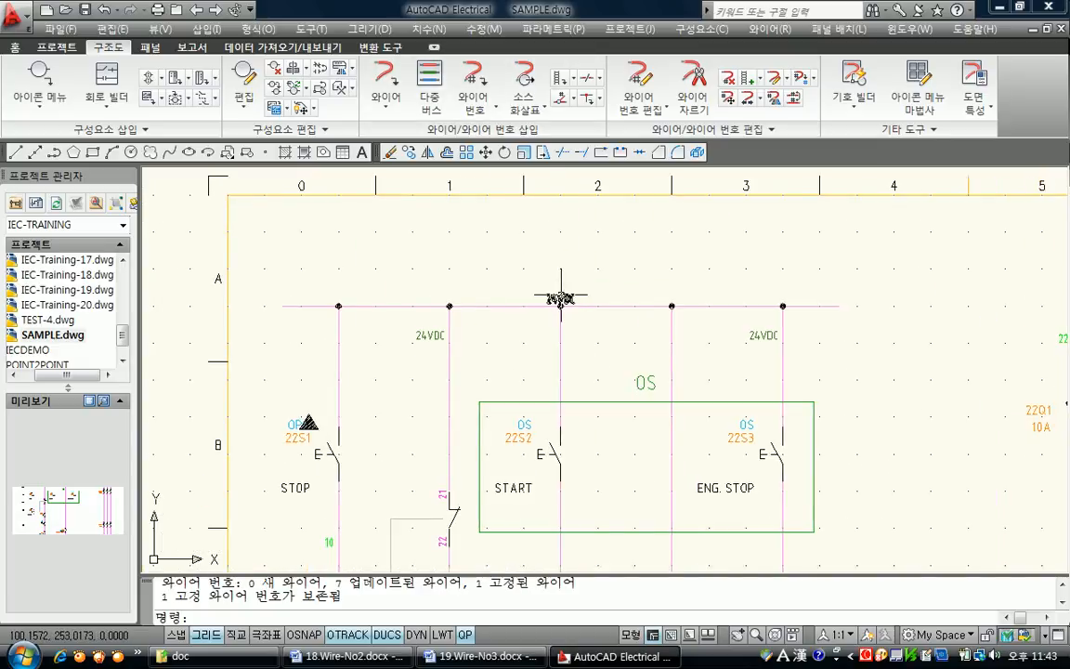
pyautogui.moveTo(557, 290); pyautogui.dragTo(561, 247, button='middle')
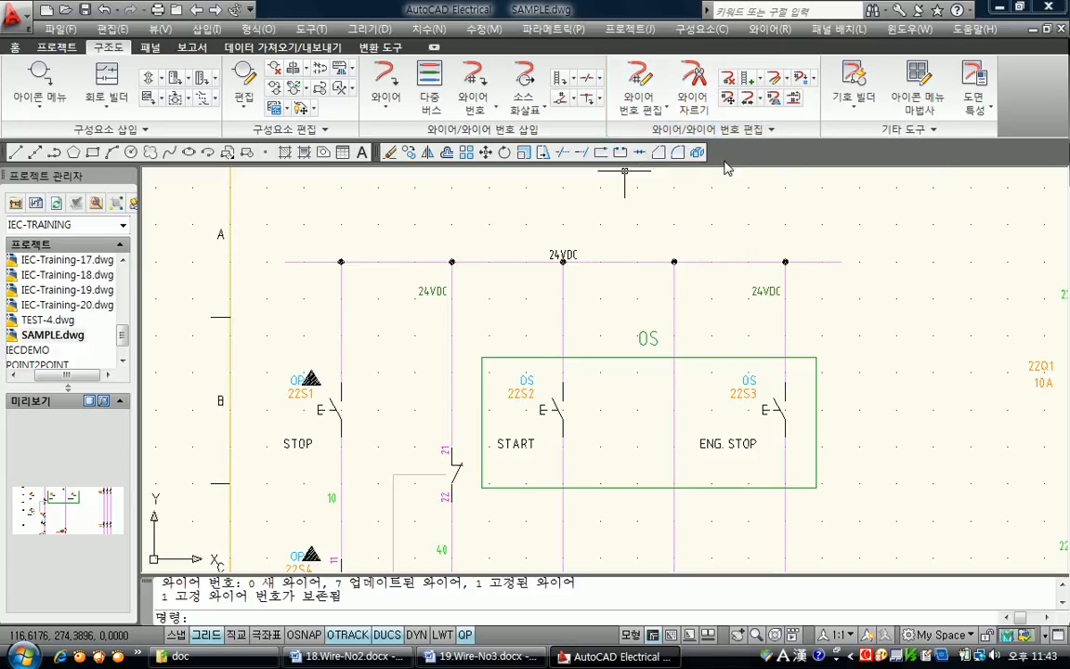
pyautogui.click(641, 82)
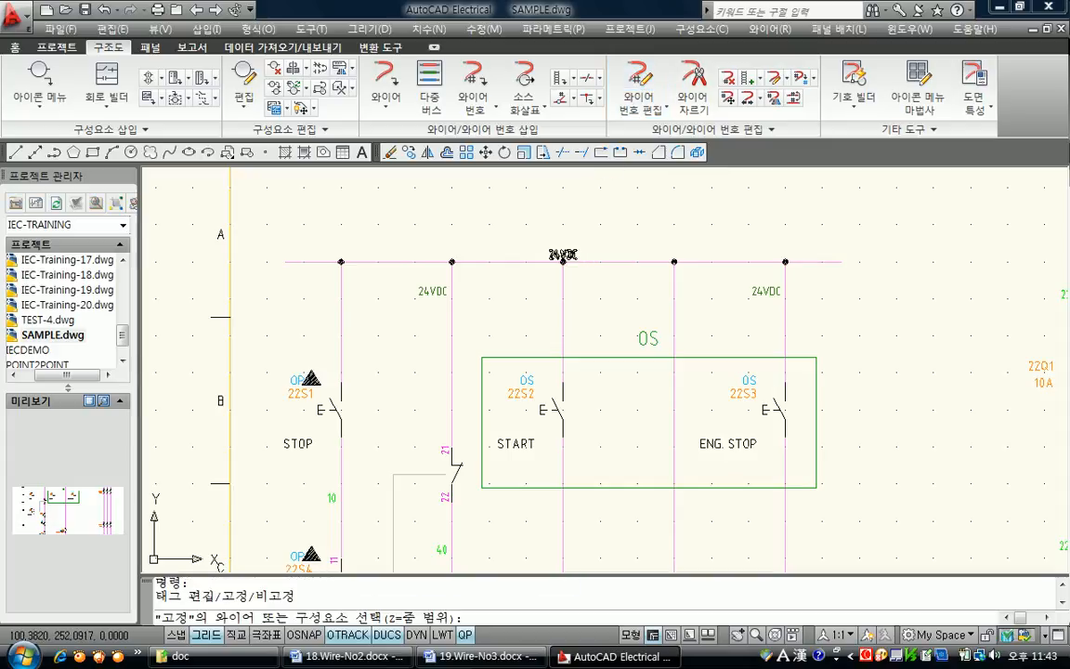
pyautogui.click(564, 259)
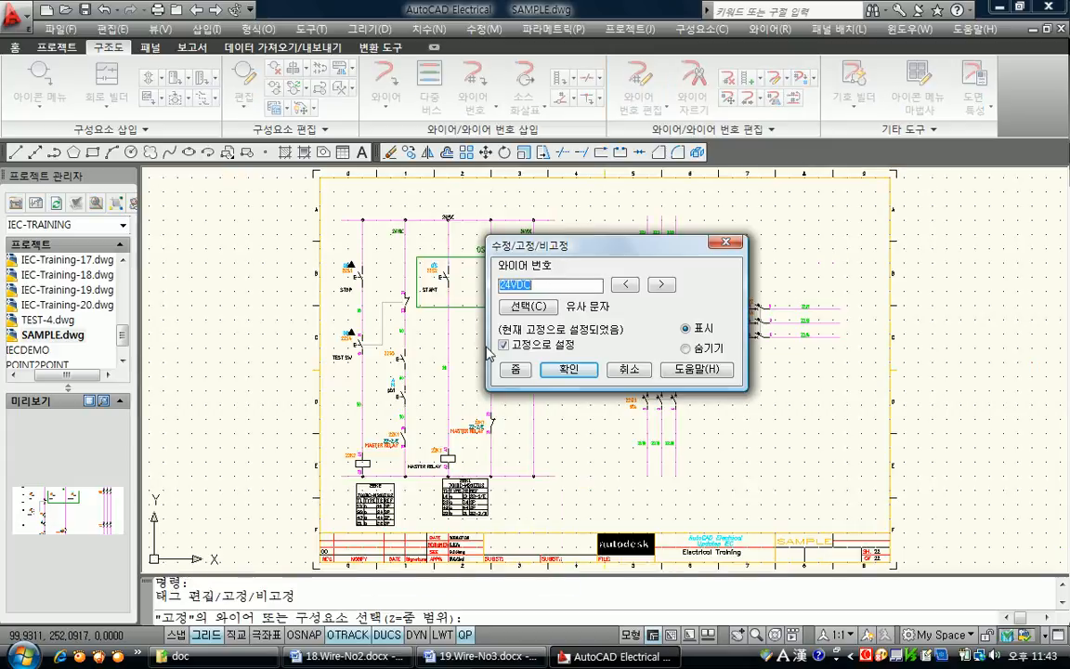
pyautogui.click(567, 369)
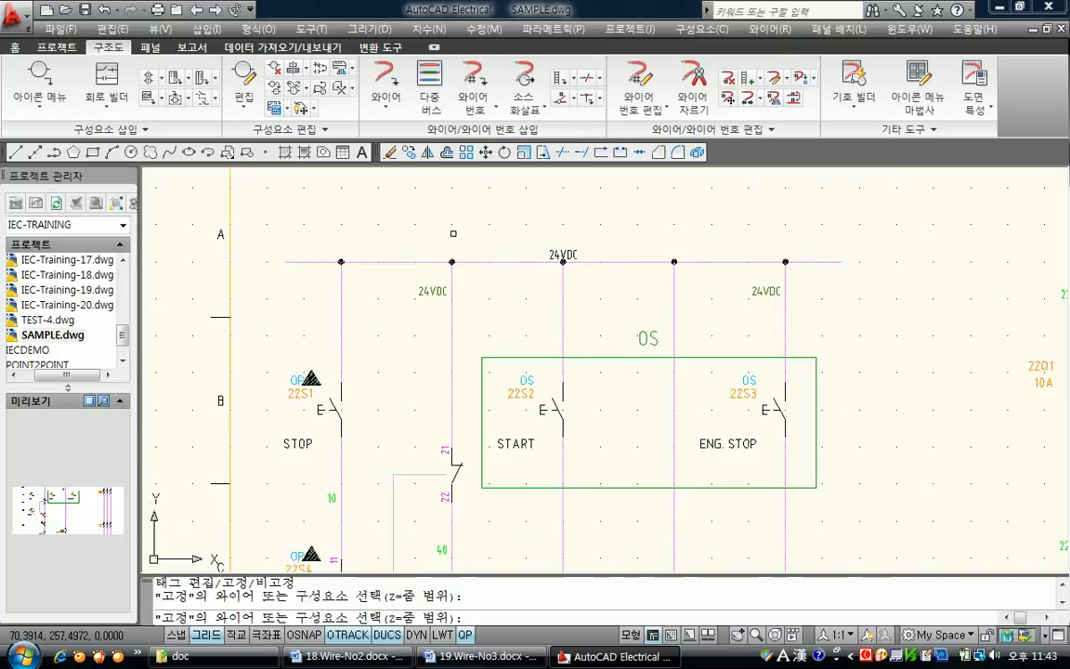
pyautogui.press('Escape')
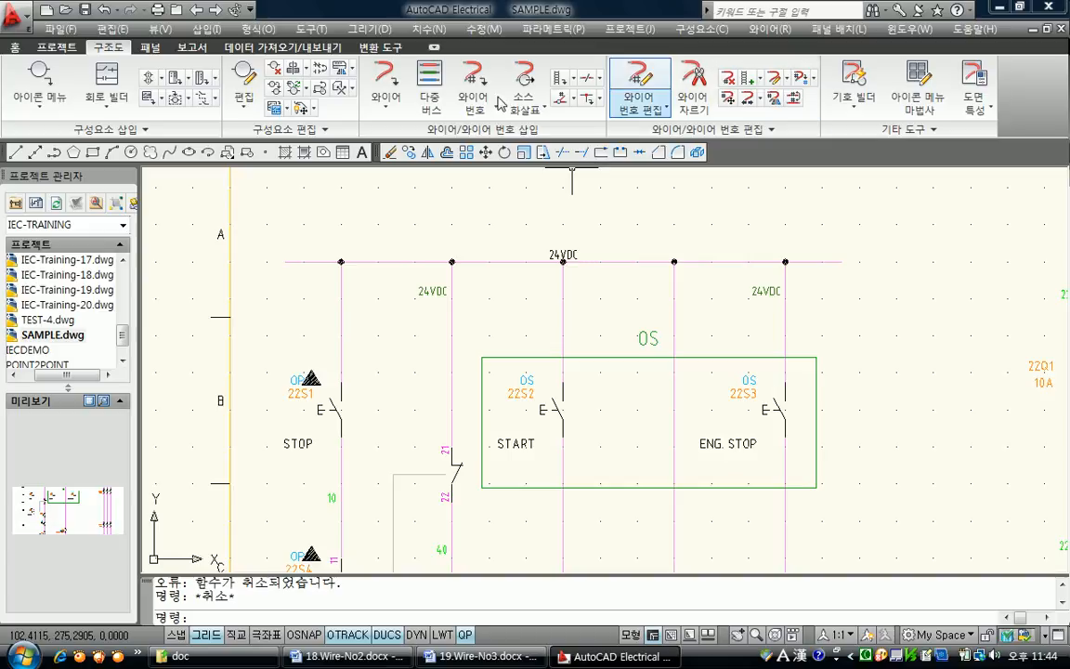
pyautogui.click(641, 82)
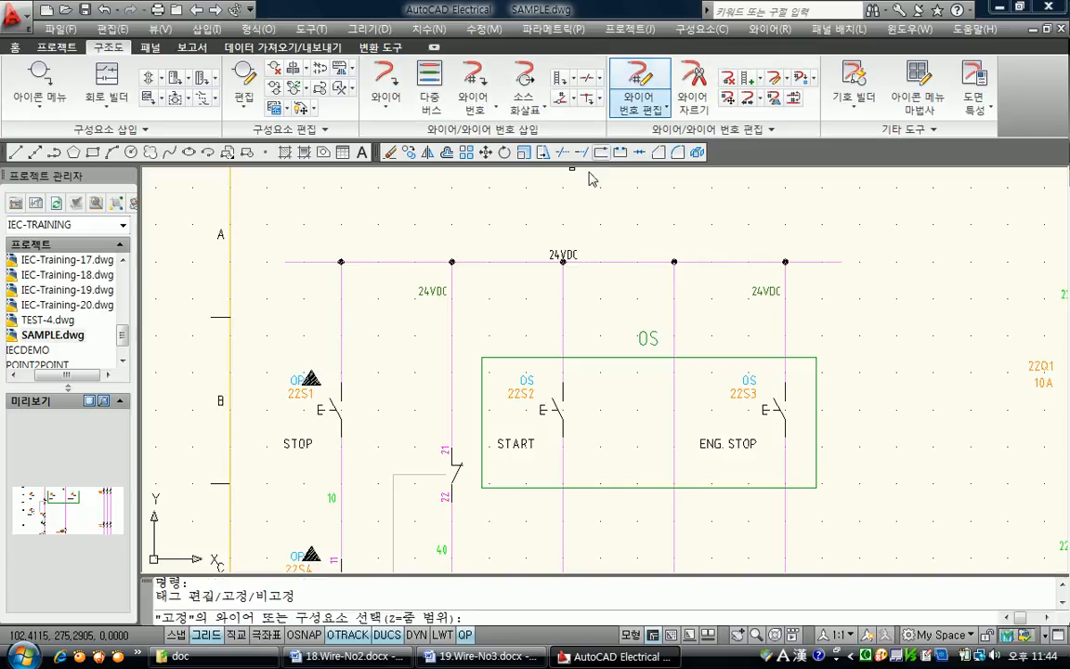
pyautogui.press('Escape')
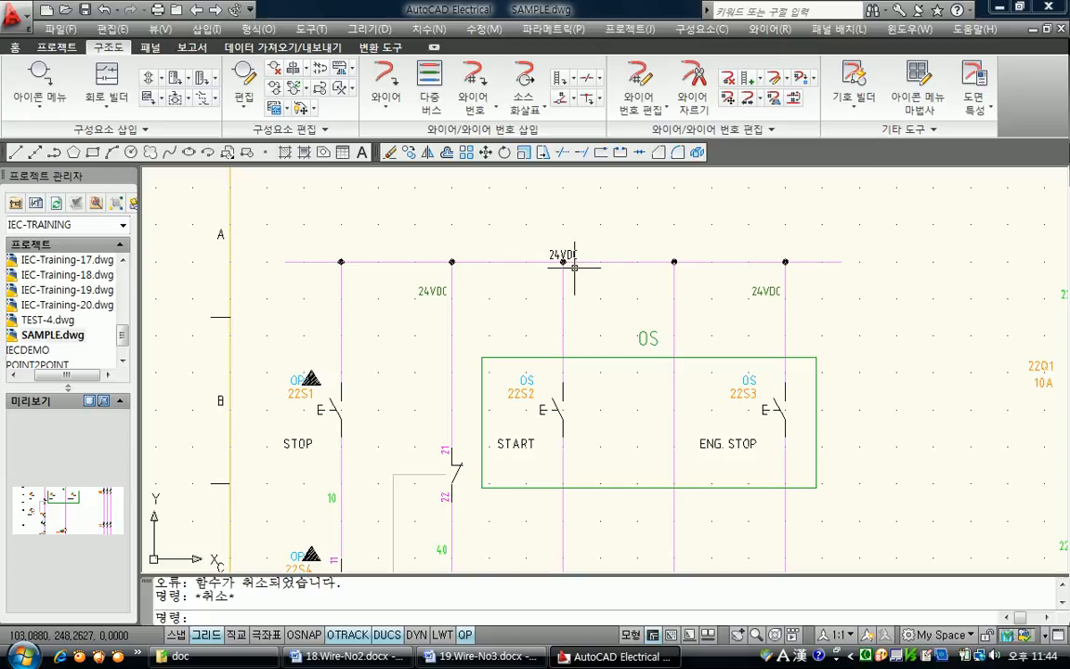
pyautogui.scroll(-2, 569, 266)
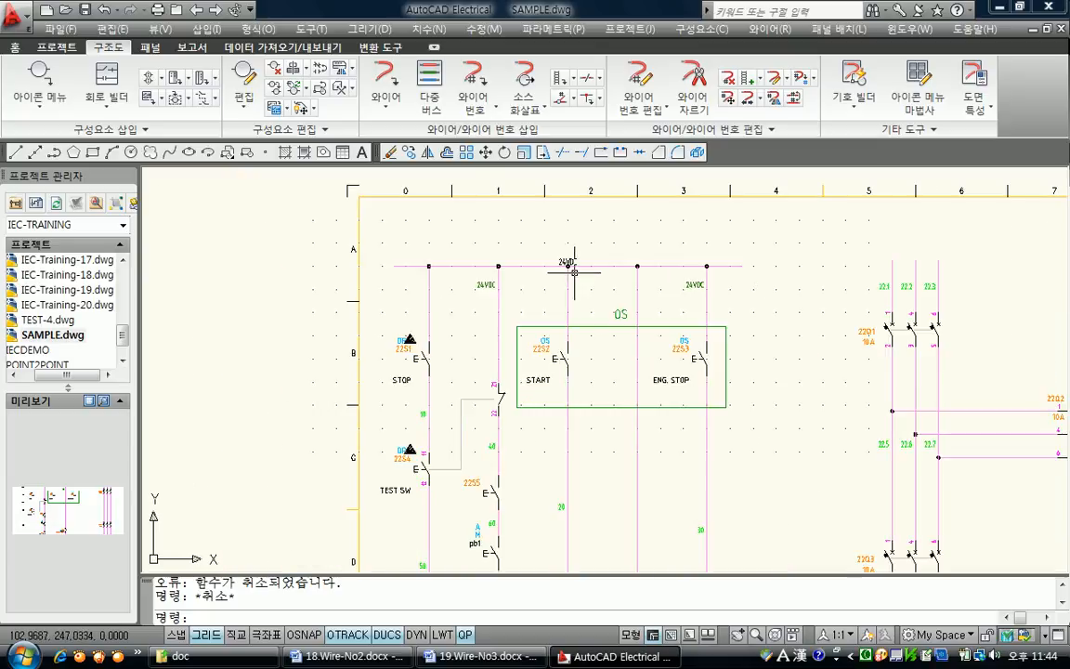
pyautogui.moveTo(501, 285); pyautogui.dragTo(447, 270, button='middle')
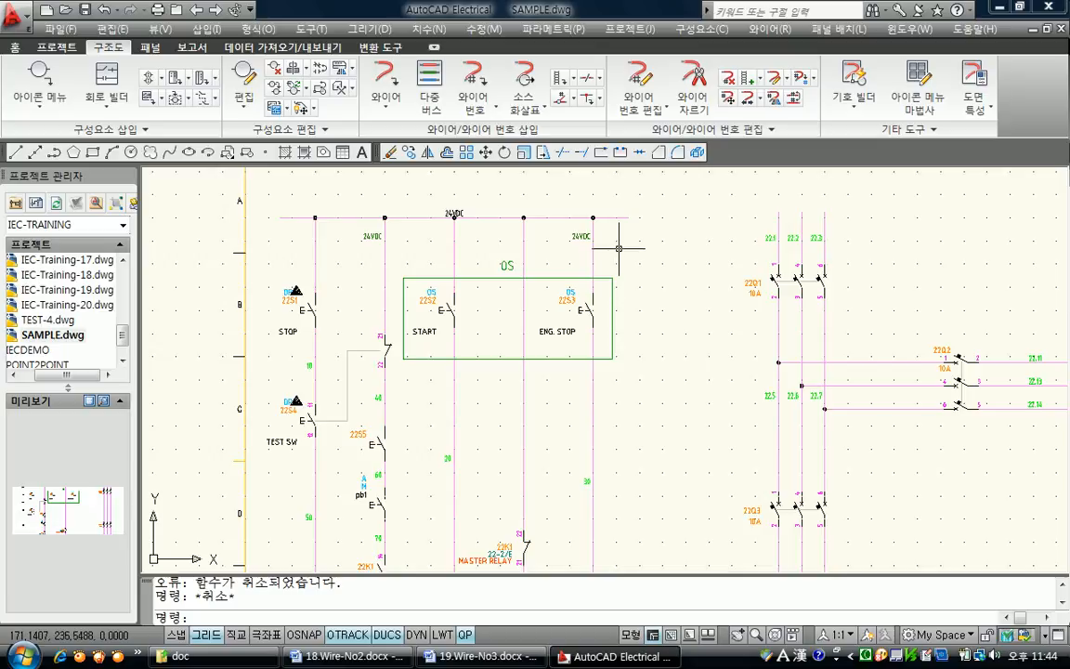
pyautogui.scroll(2, 466, 241)
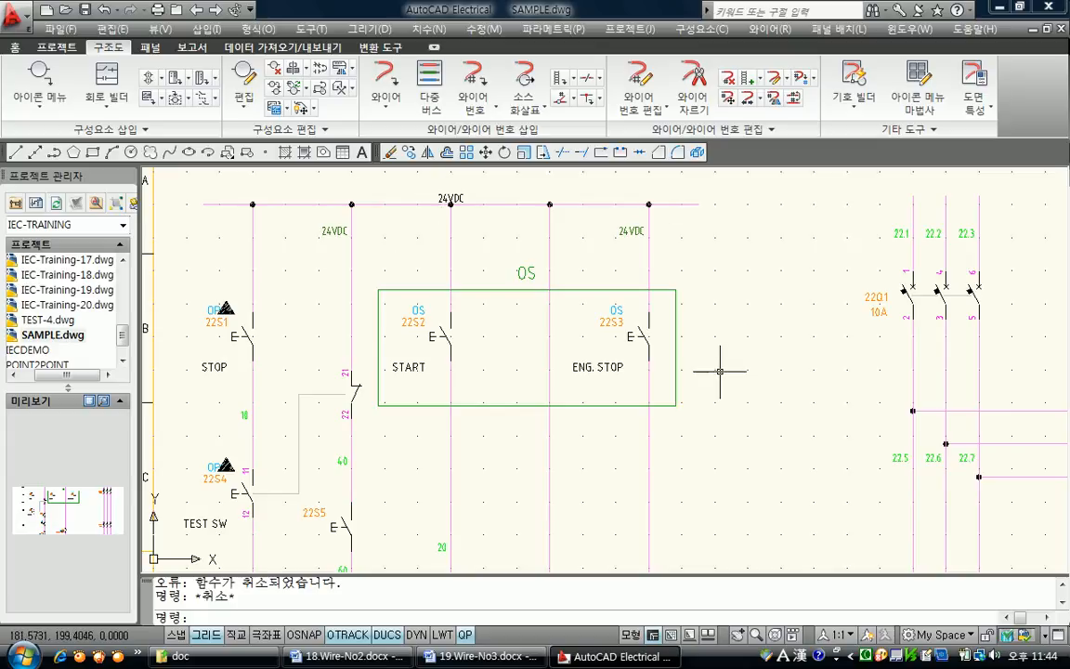
pyautogui.scroll(-2, 716, 374)
pyautogui.moveTo(700, 356)
pyautogui.mouseDown(button='middle')
pyautogui.moveTo(640, 328)
pyautogui.moveTo(606, 347)
pyautogui.mouseUp(button='middle')
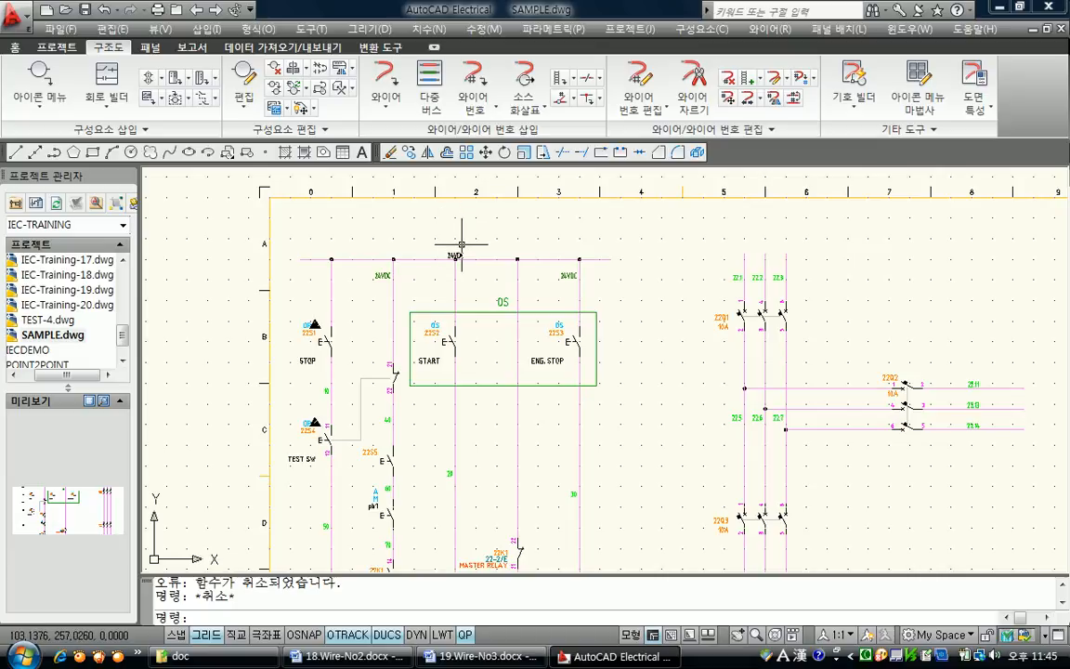
pyautogui.scroll(1, 460, 241)
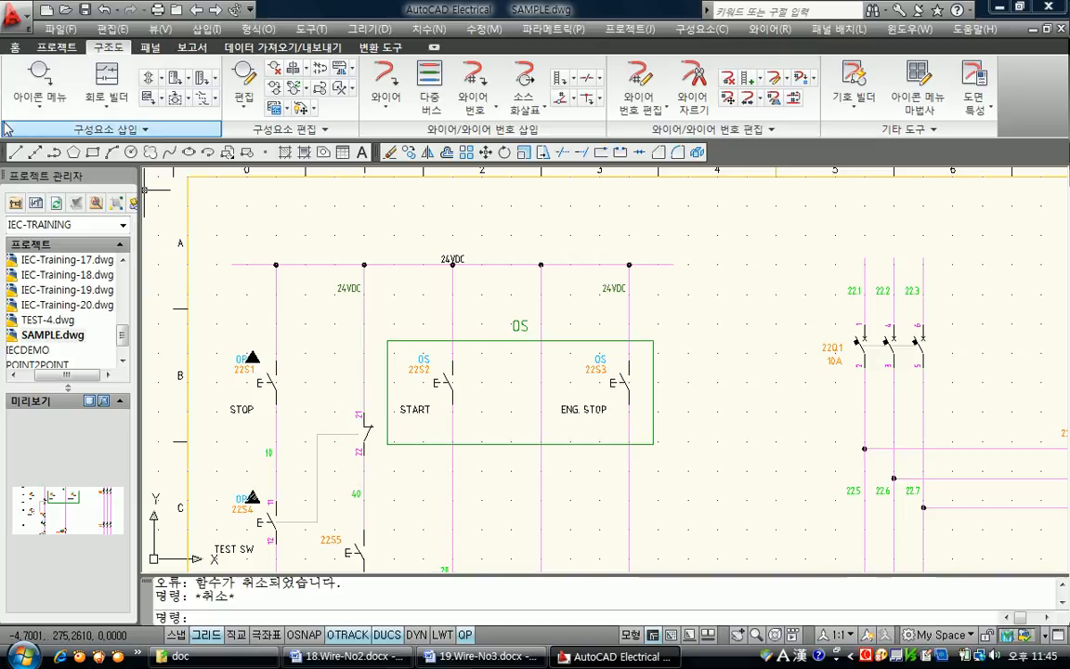
# Erase the wire numbers in the active drawing with the project-wide utilities, keeping the fixed wire numbers.
pyautogui.click(53, 49)
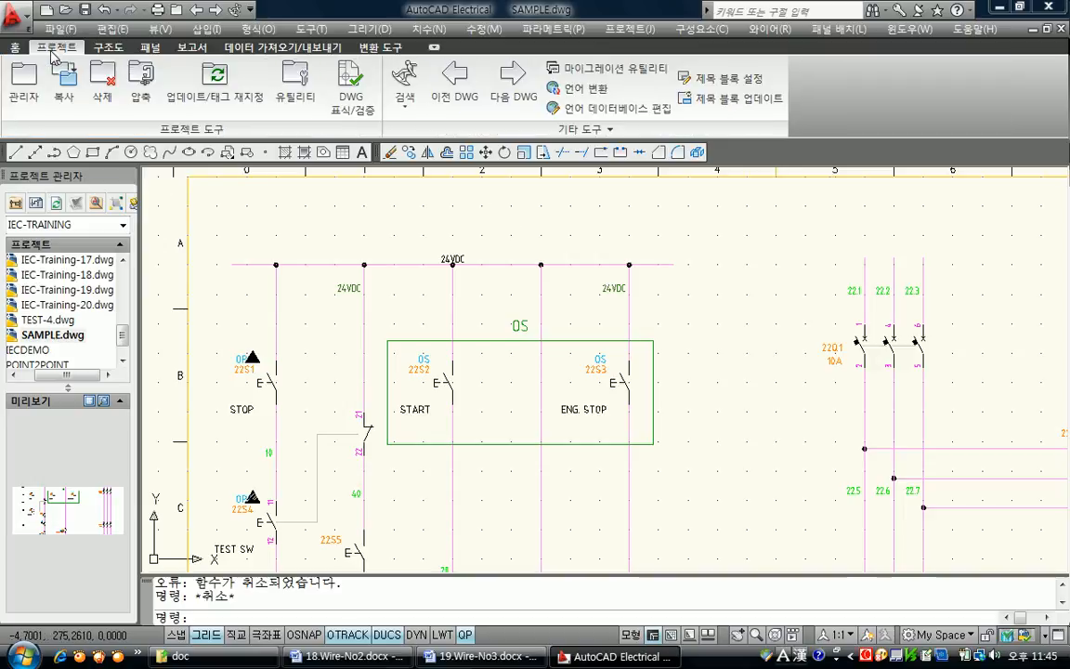
pyautogui.click(299, 84)
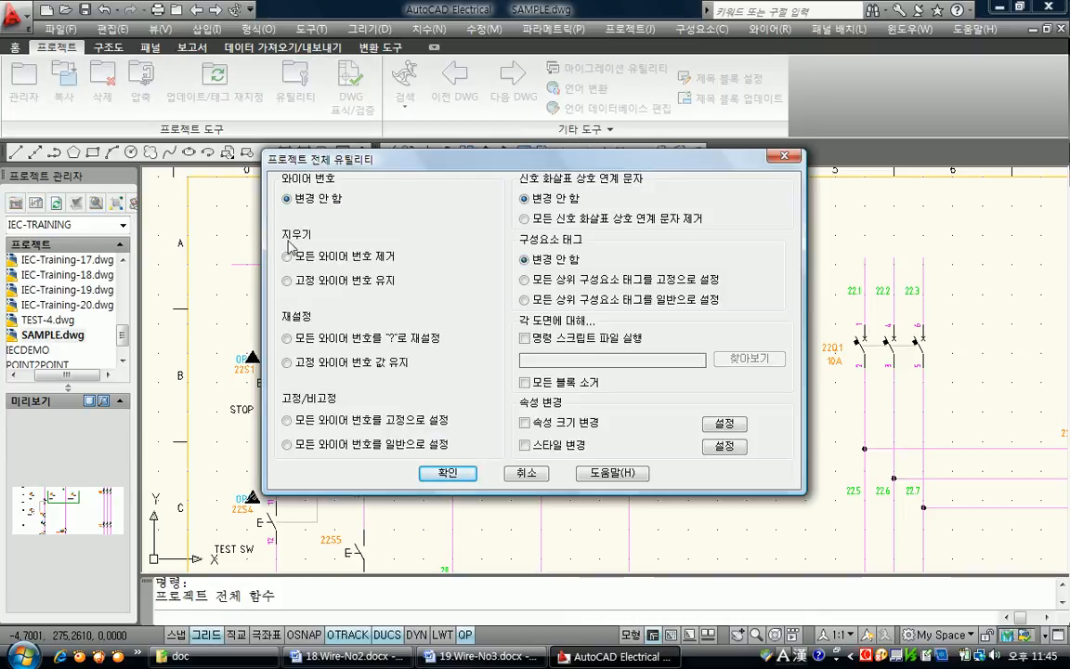
pyautogui.click(365, 258)
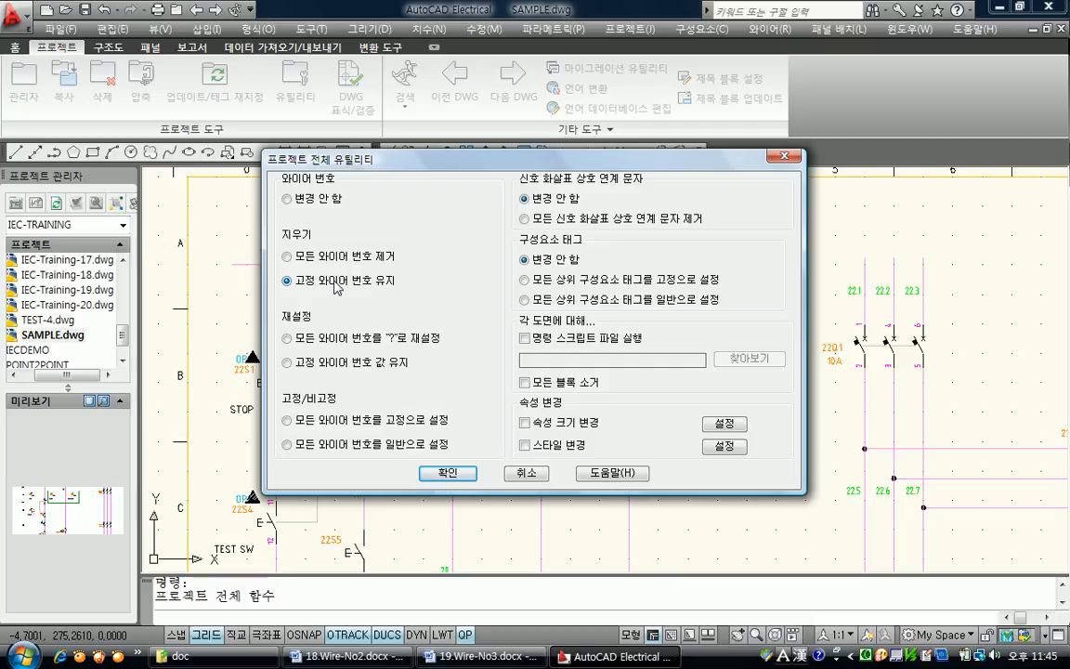
pyautogui.click(433, 476)
pyautogui.click(461, 291)
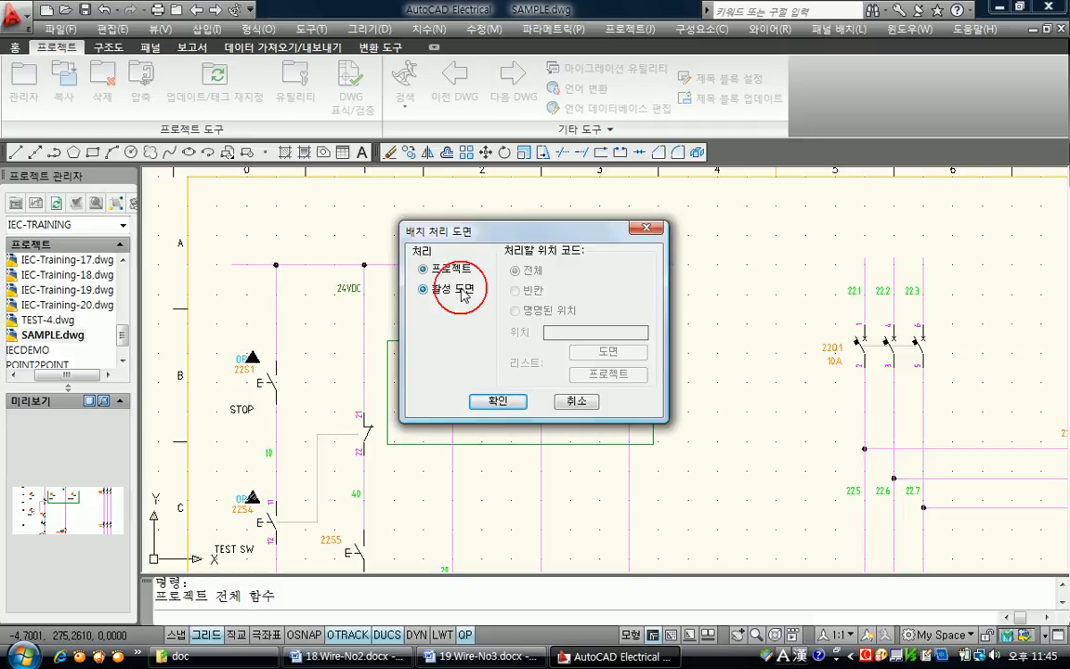
pyautogui.click(512, 407)
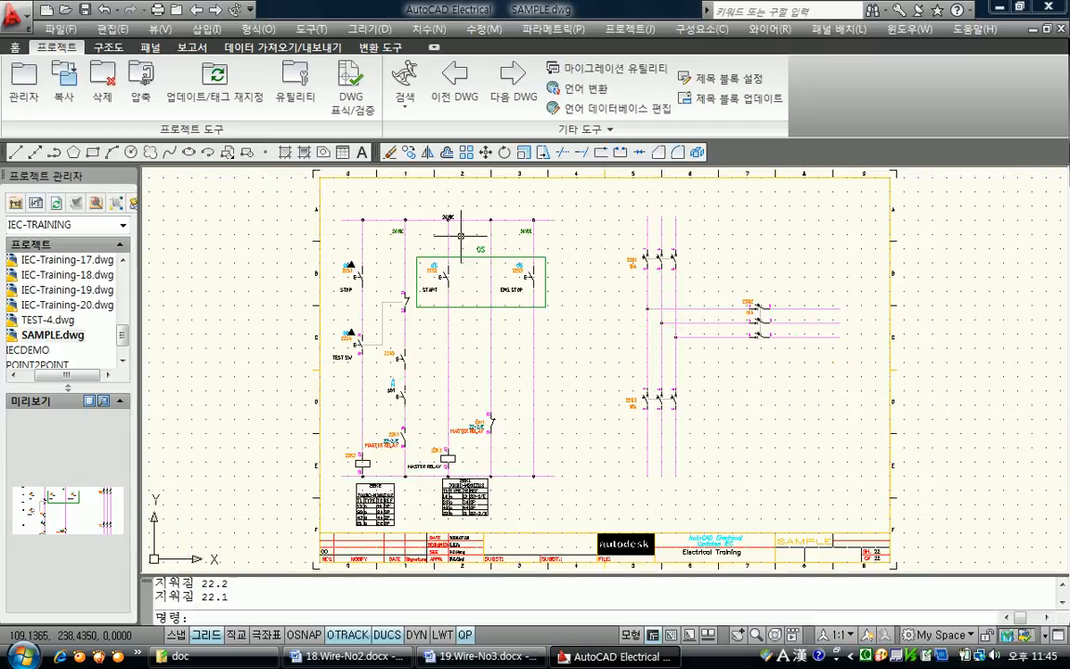
pyautogui.scroll(3, 465, 249)
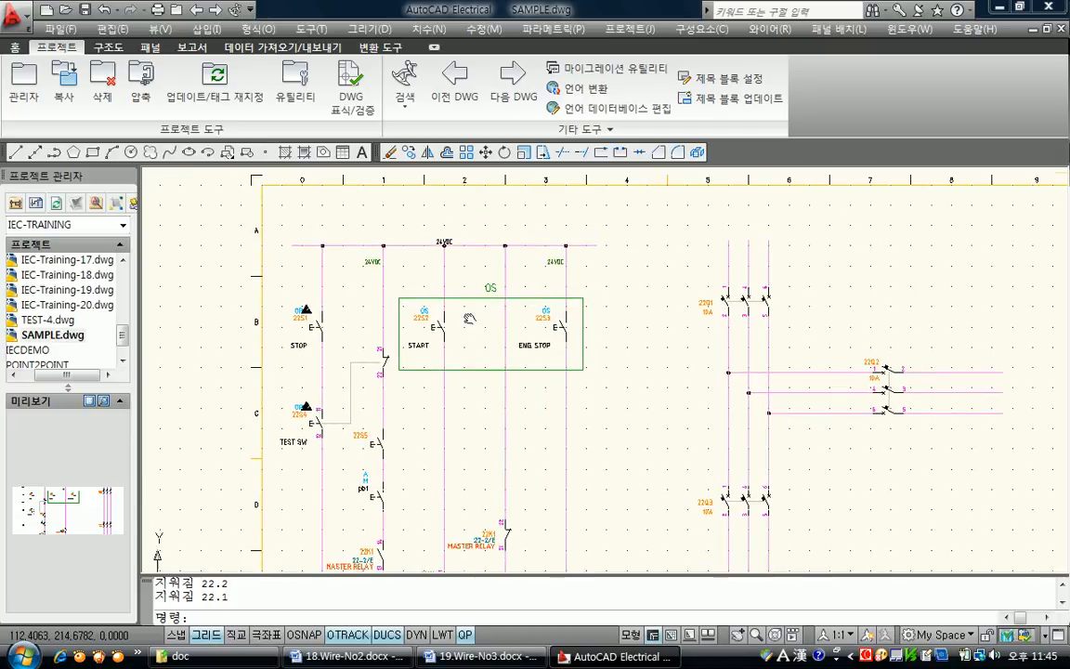
pyautogui.scroll(2, 485, 252)
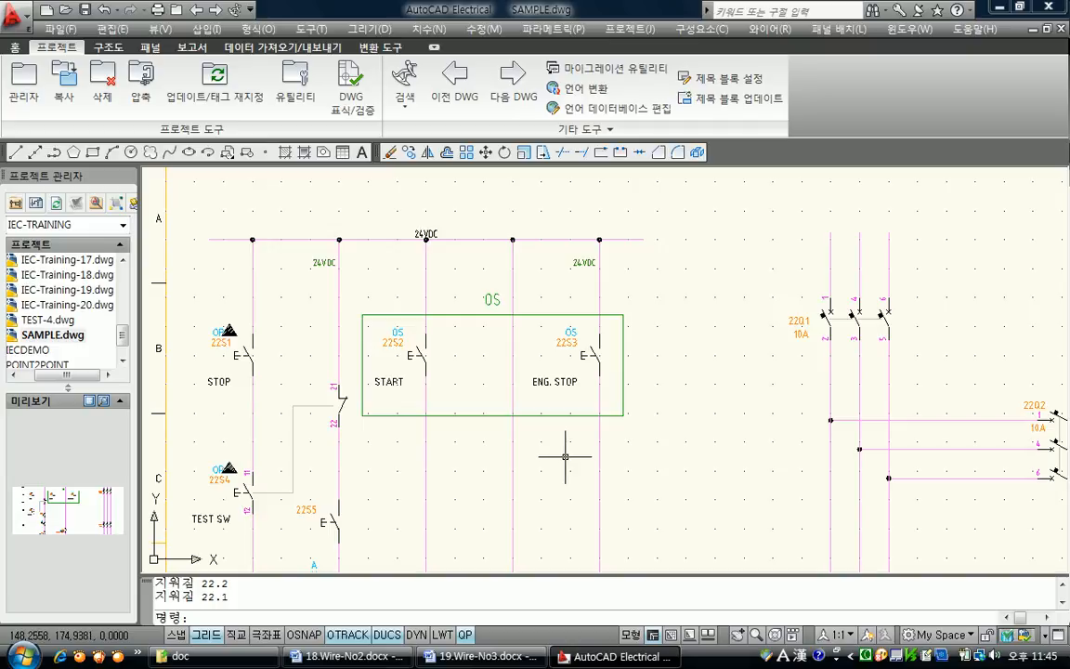
# Undo the wire number erasure in the drawing.
pyautogui.press('Return')
pyautogui.press('Return')
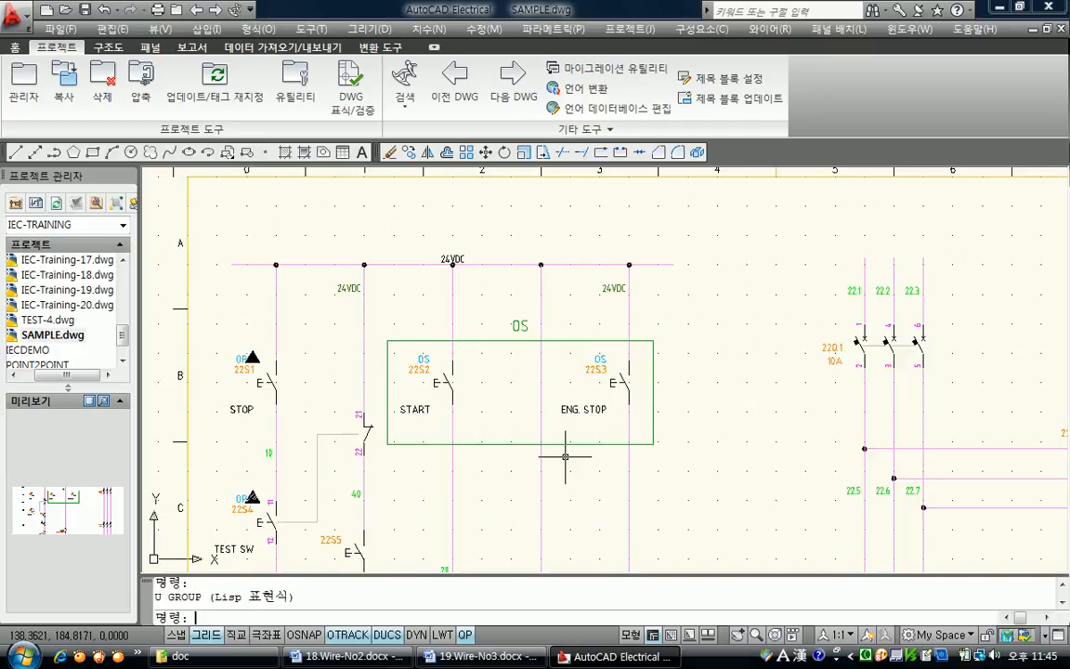
# Erase all wire numbers, including the fixed ones, in the active drawing only with the project-wide utilities.
pyautogui.scroll(-3, 359, 485)
pyautogui.scroll(1, 292, 424)
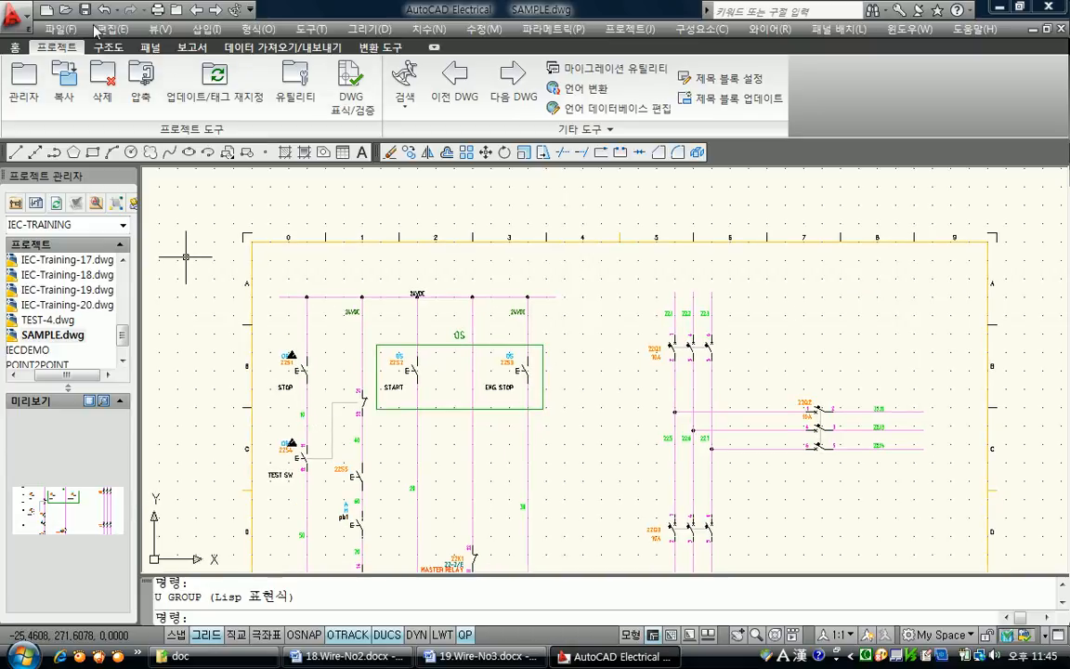
pyautogui.click(278, 85)
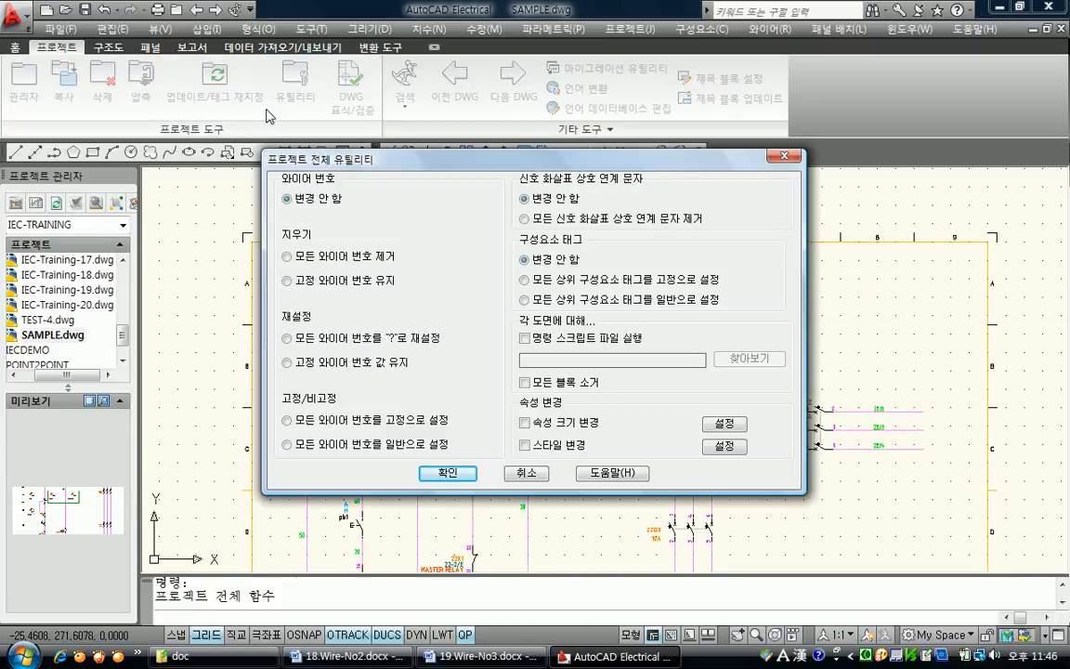
pyautogui.click(297, 258)
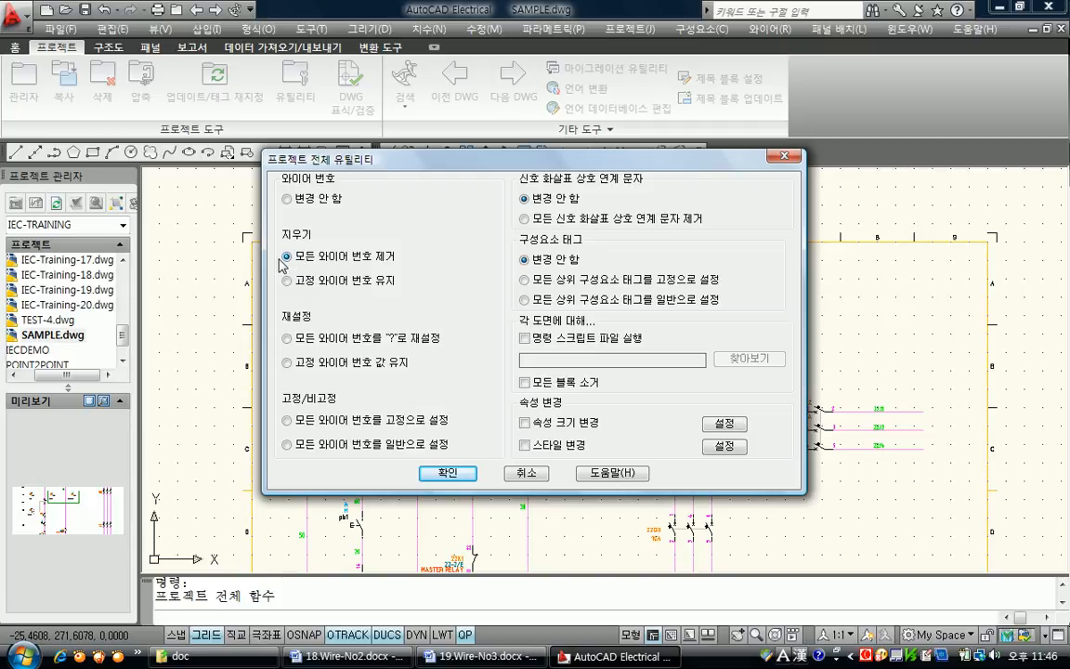
pyautogui.click(442, 474)
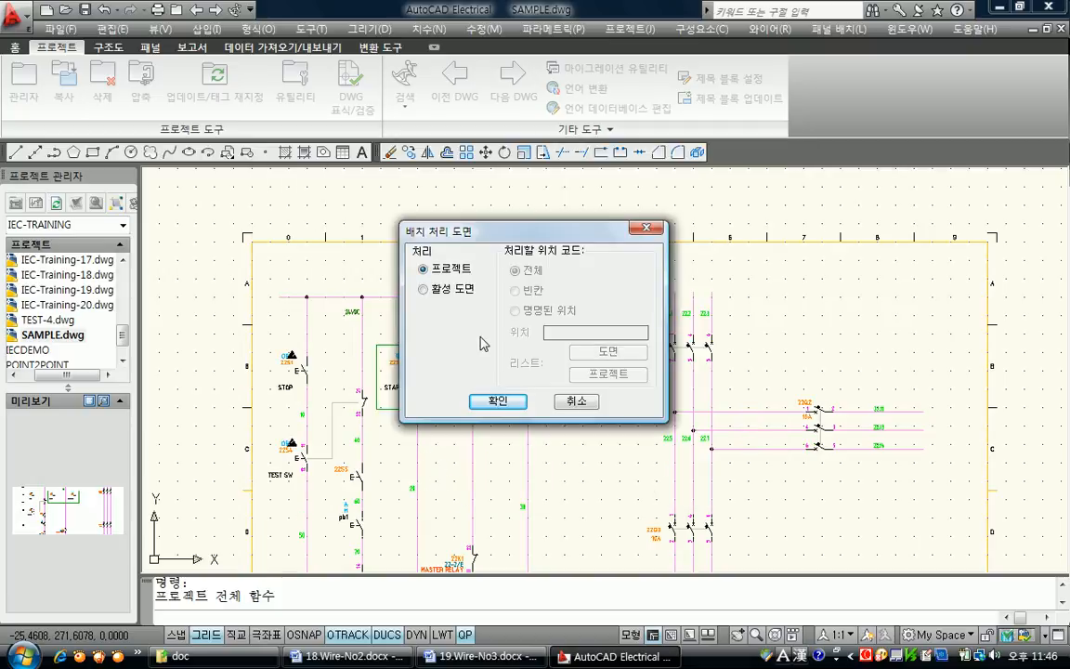
pyautogui.click(461, 290)
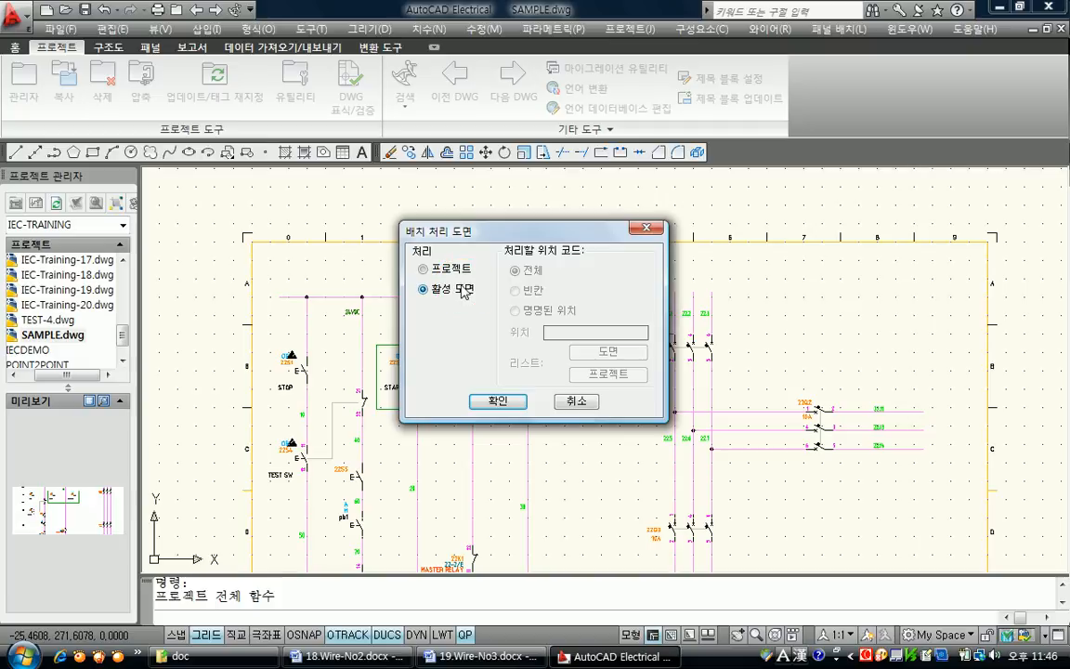
pyautogui.click(498, 400)
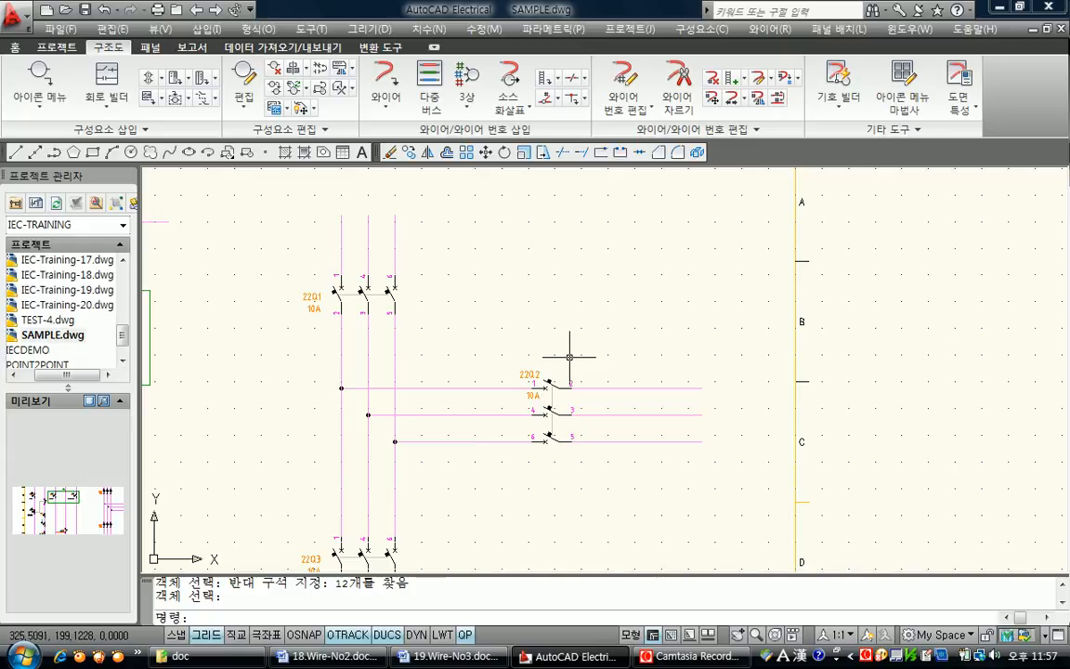
# Configure three-phase wire numbering with incrementing prefix R, an empty base, held suffix 10 and a maximum of 3.
pyautogui.moveTo(533, 335); pyautogui.dragTo(589, 344, button='middle')
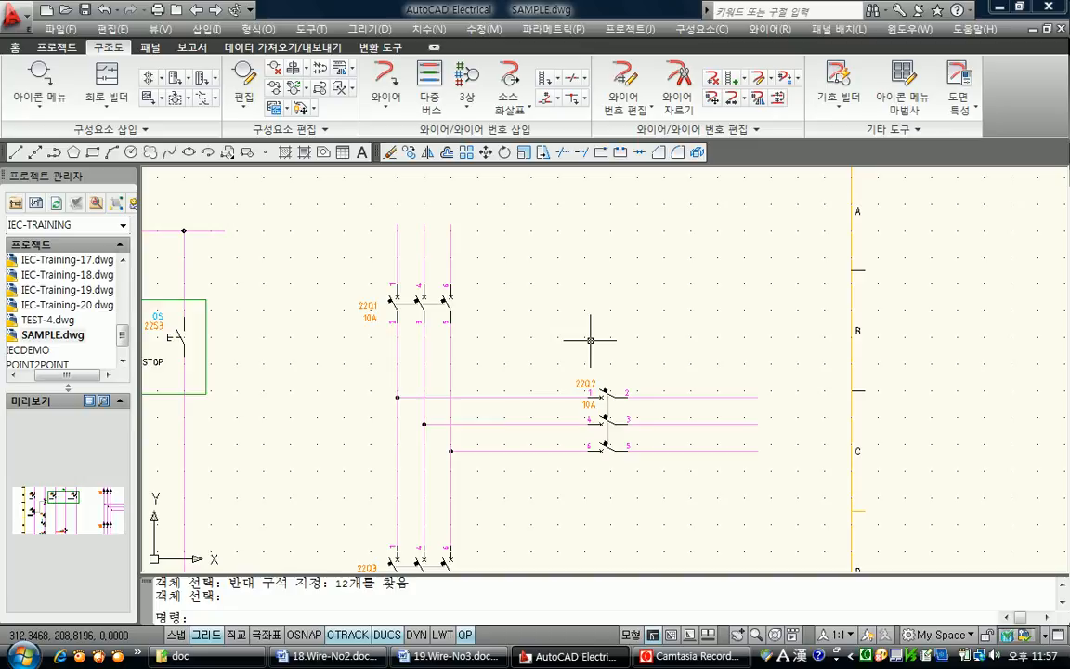
pyautogui.moveTo(590, 340); pyautogui.dragTo(608, 341, button='middle')
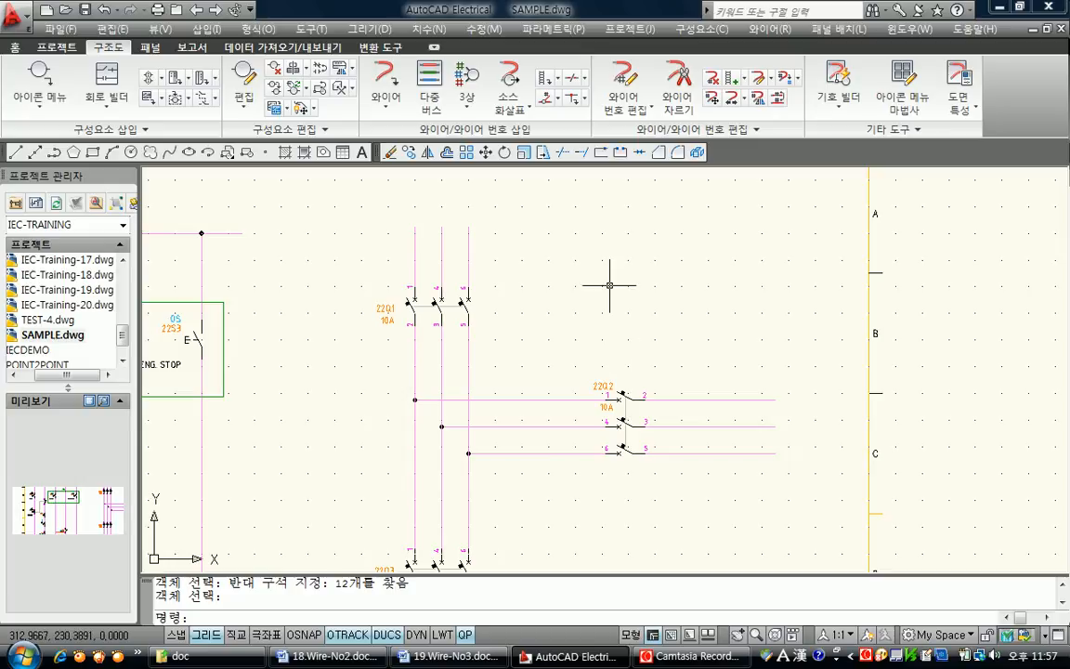
pyautogui.click(467, 104)
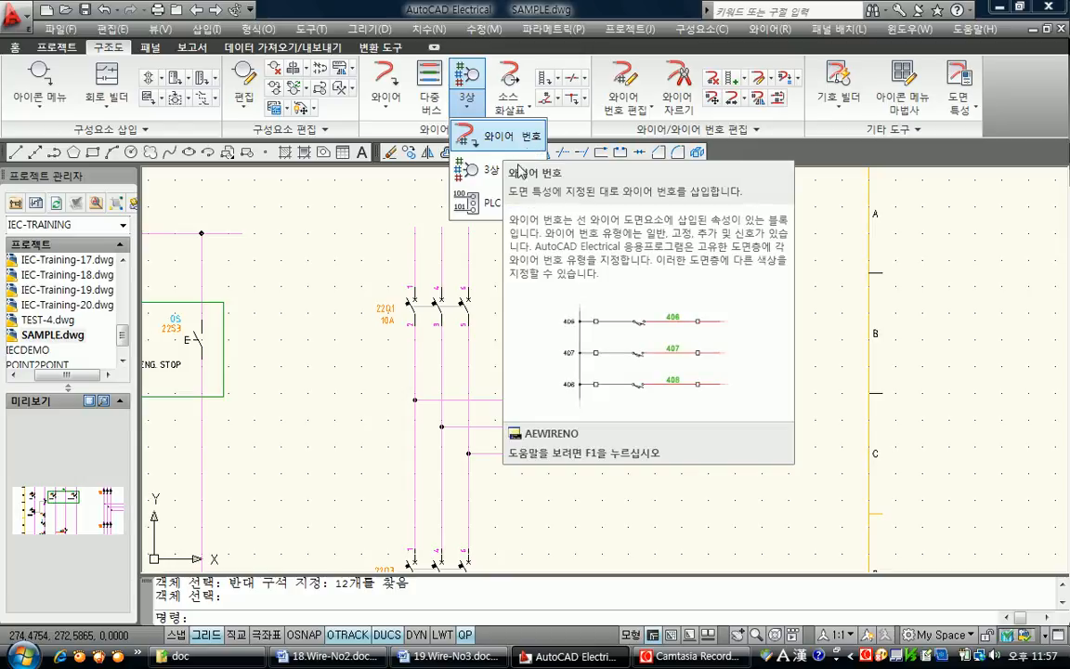
pyautogui.click(465, 171)
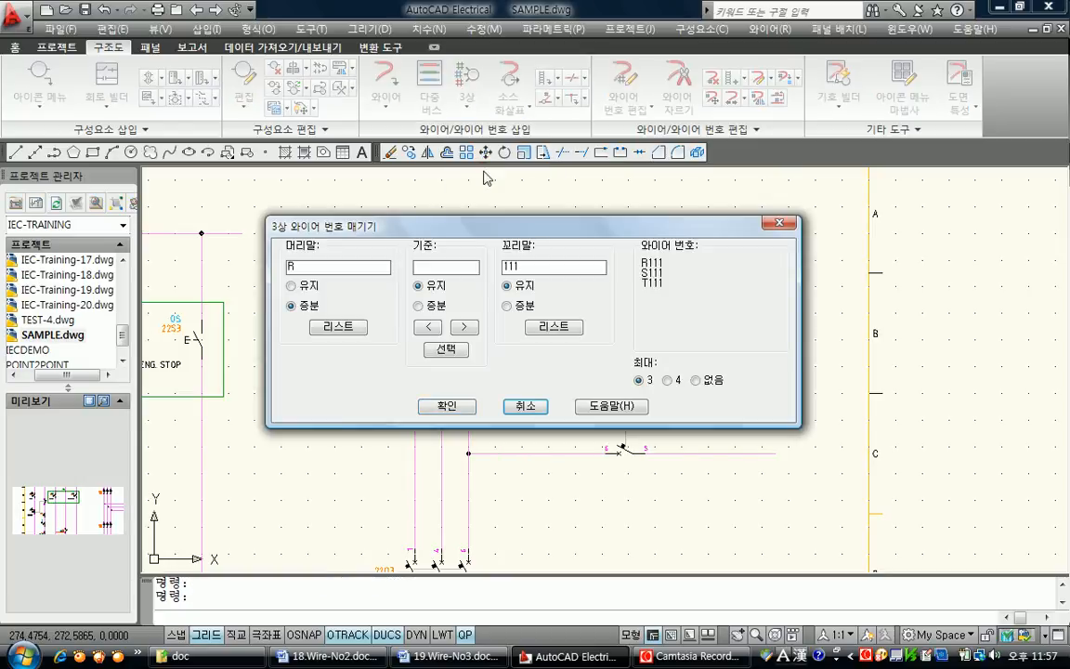
pyautogui.click(317, 267)
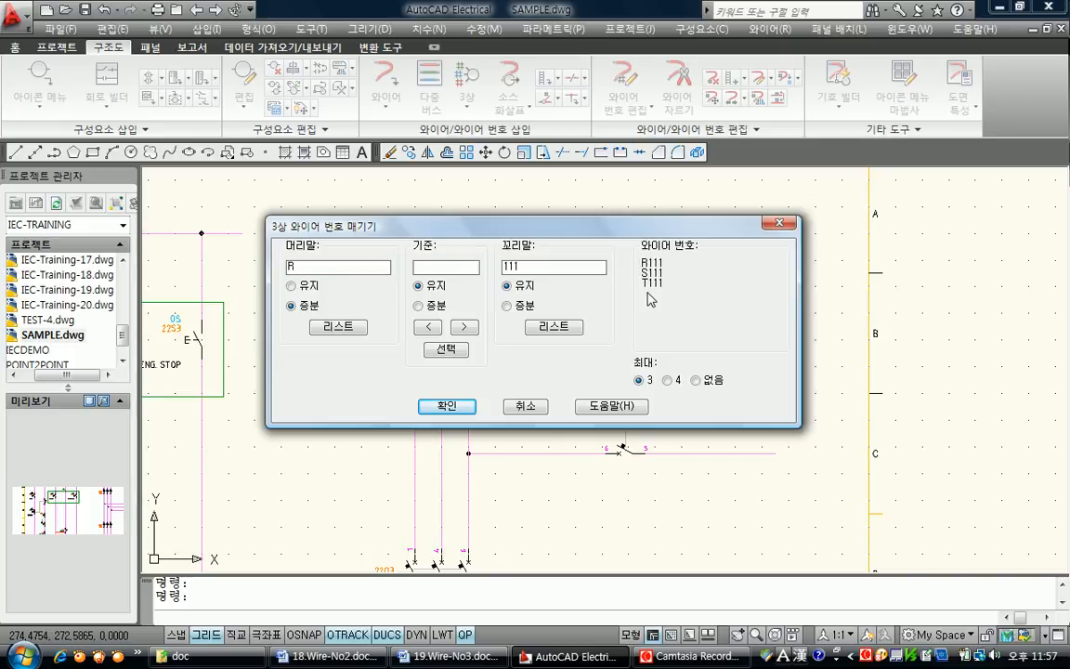
pyautogui.moveTo(555, 268); pyautogui.dragTo(466, 273)
pyautogui.write('10')
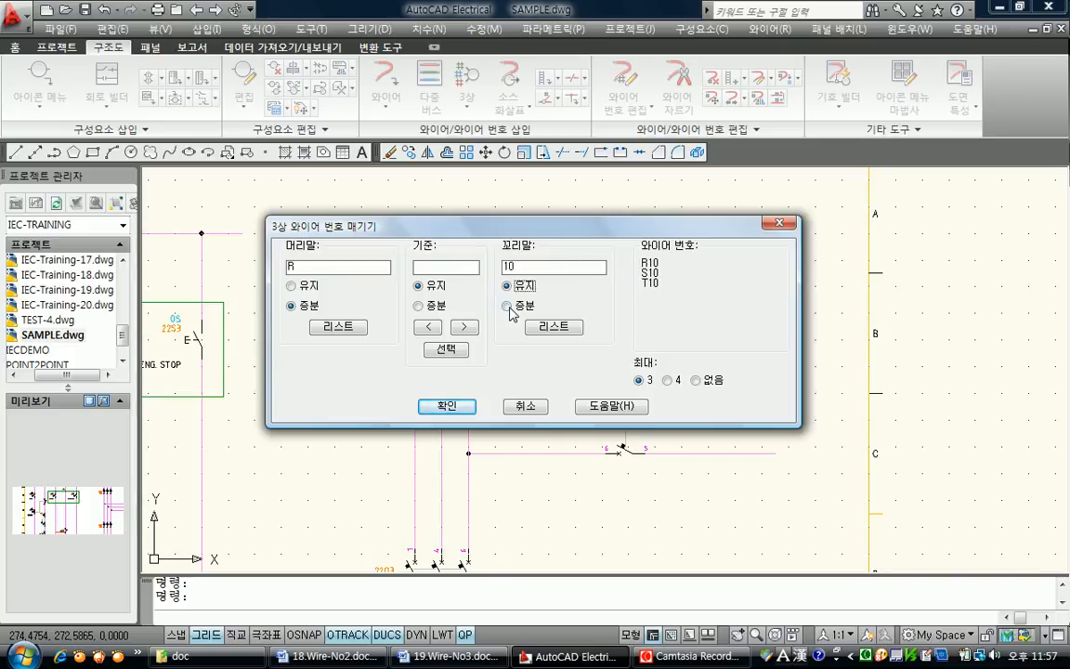
pyautogui.click(520, 310)
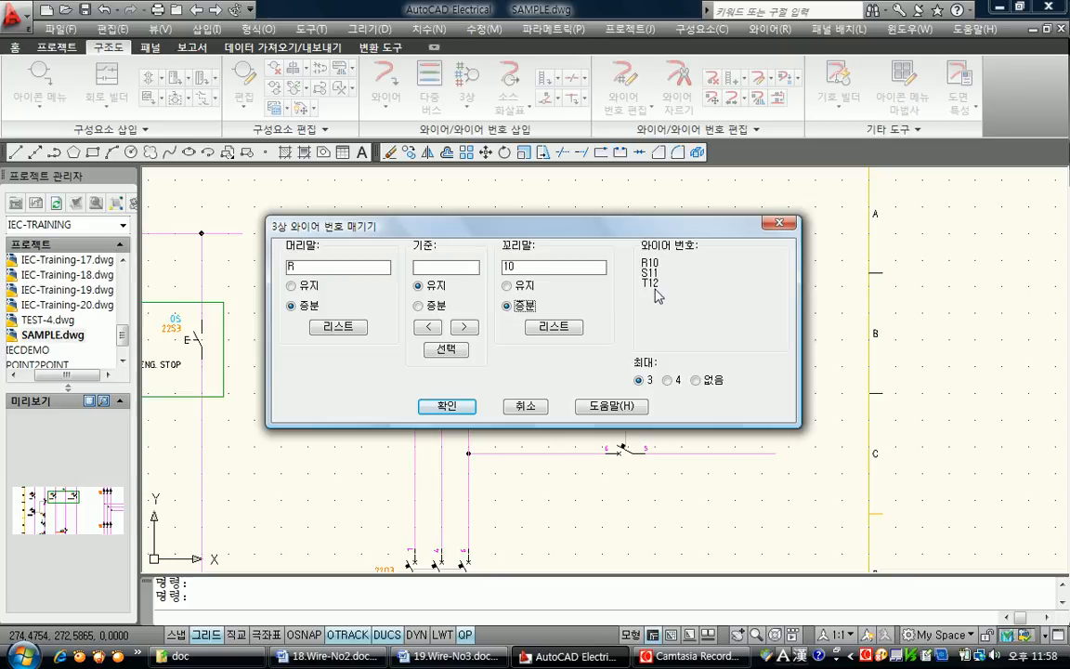
pyautogui.click(525, 288)
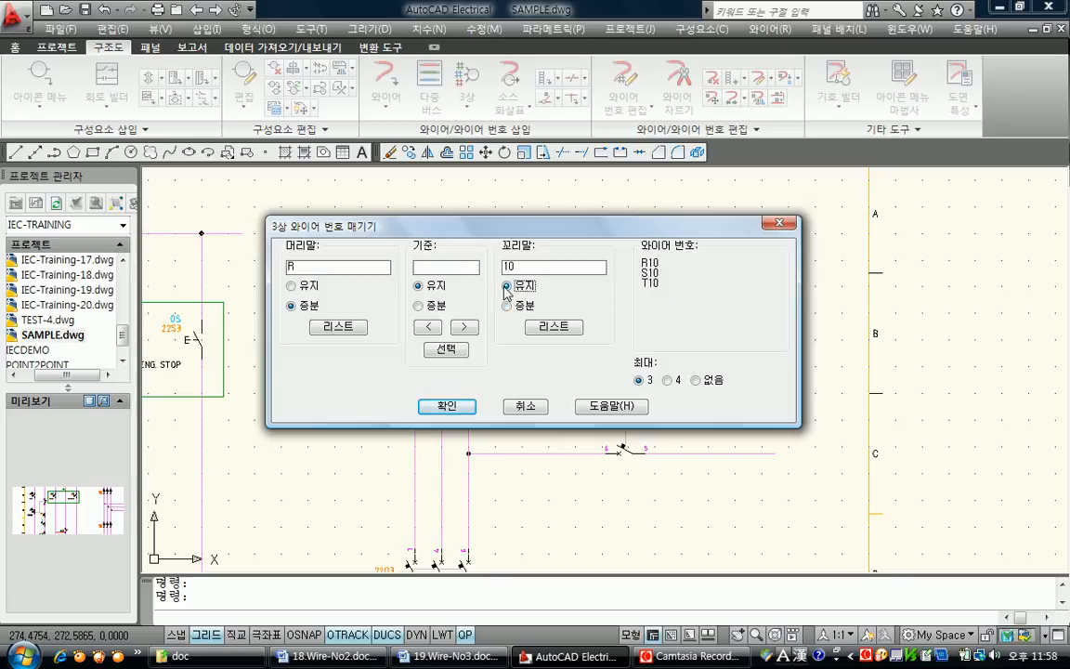
pyautogui.click(456, 407)
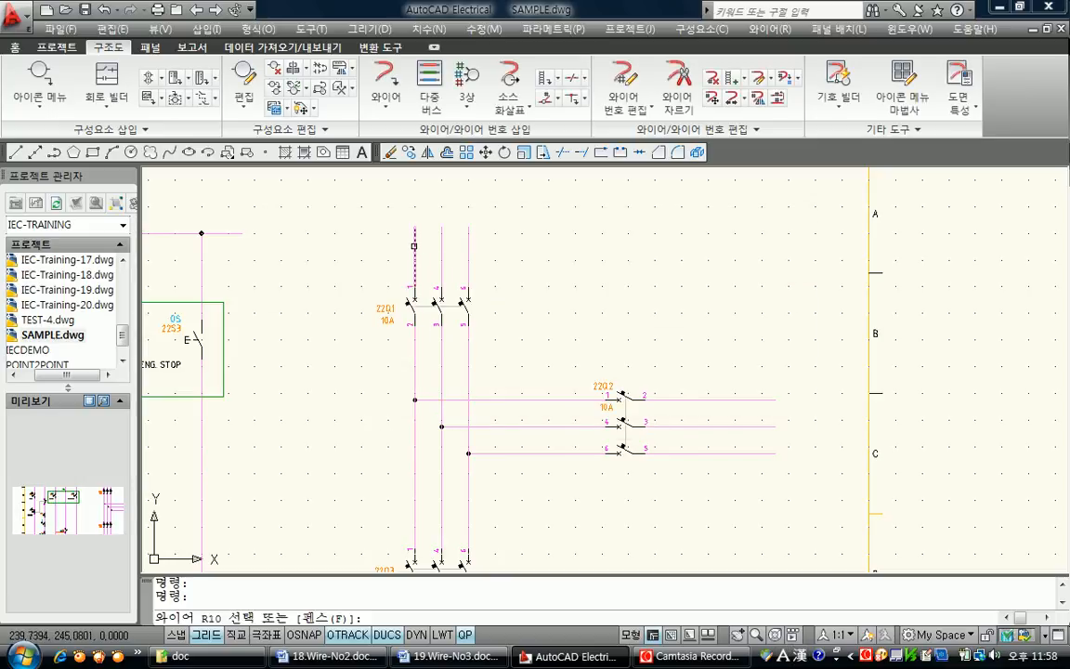
# Assign R10, S10 and T10 to the three vertical supply wires above breaker 22Q1.
pyautogui.click(415, 249)
pyautogui.click(441, 252)
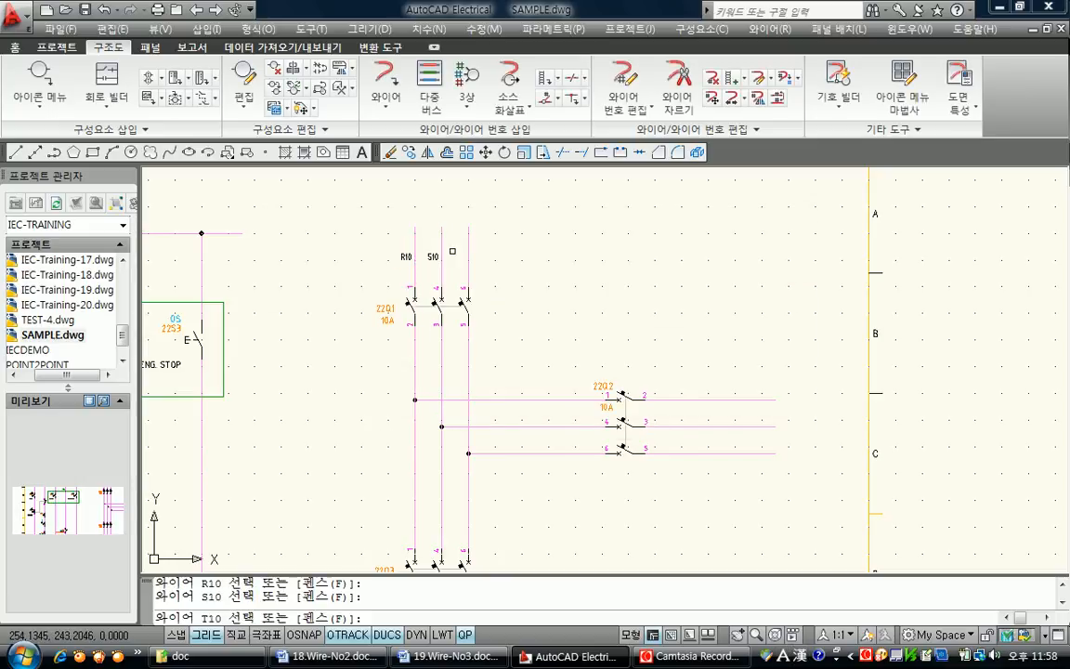
pyautogui.click(468, 253)
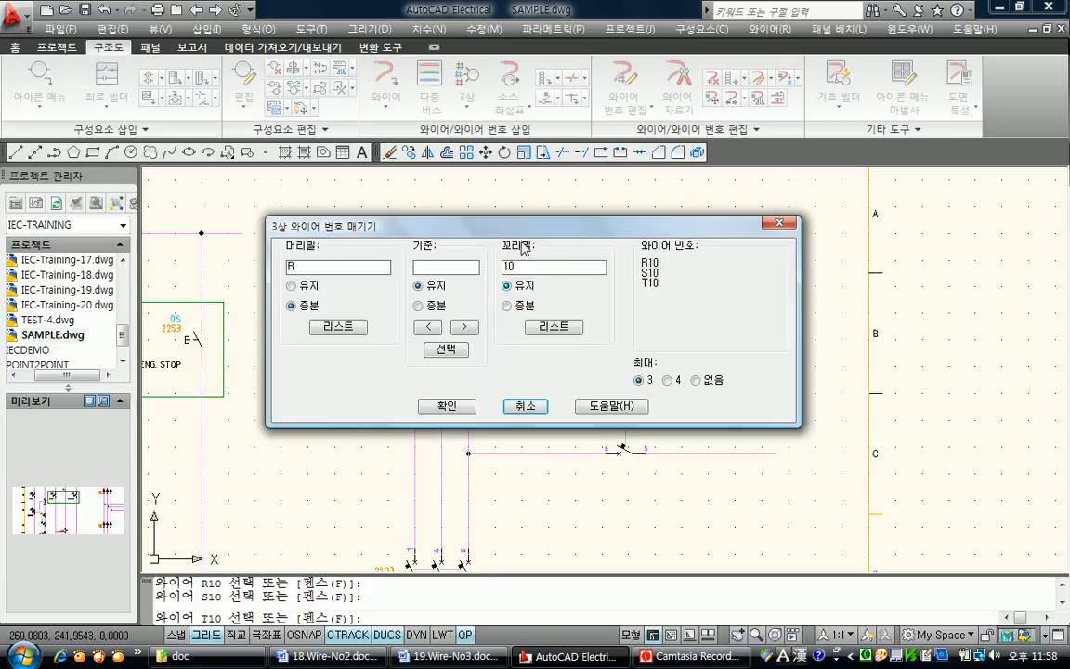
# Set the held suffix to 100 and assign R100, S100 and T100 to the three vertical wires below breaker 22Q1.
pyautogui.moveTo(518, 226); pyautogui.dragTo(741, 255)
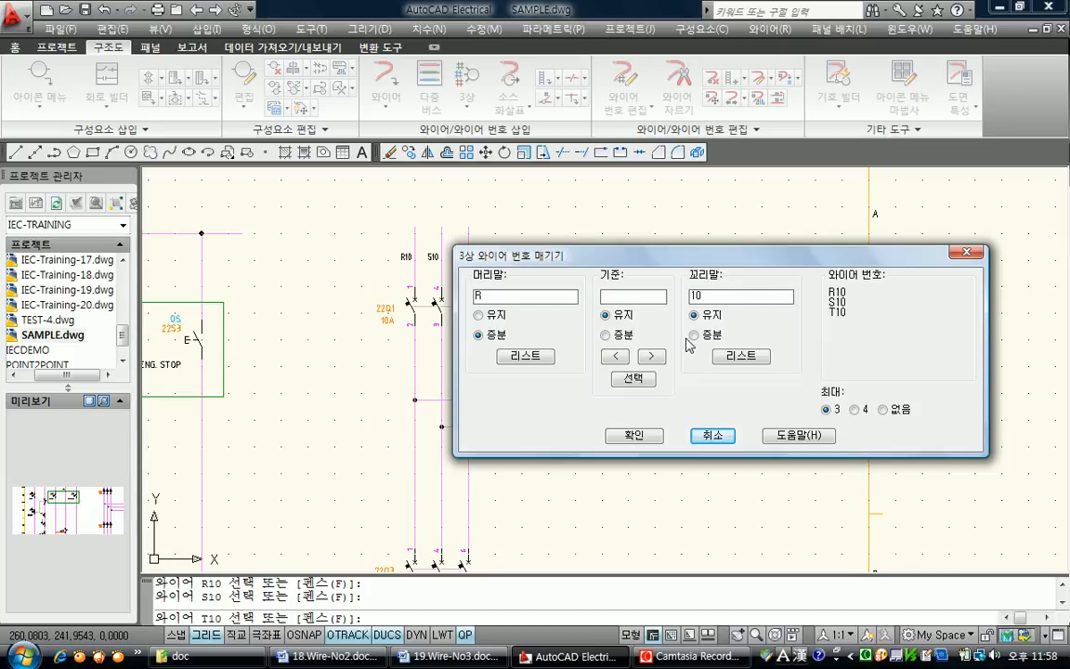
pyautogui.click(720, 297)
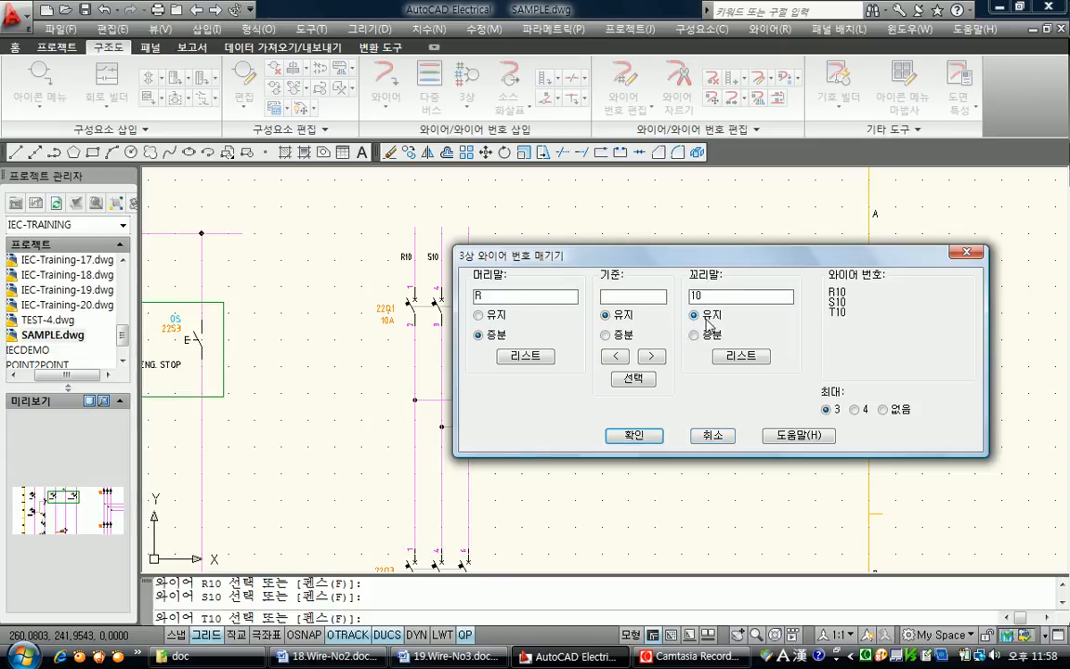
pyautogui.write('0')
pyautogui.click(706, 317)
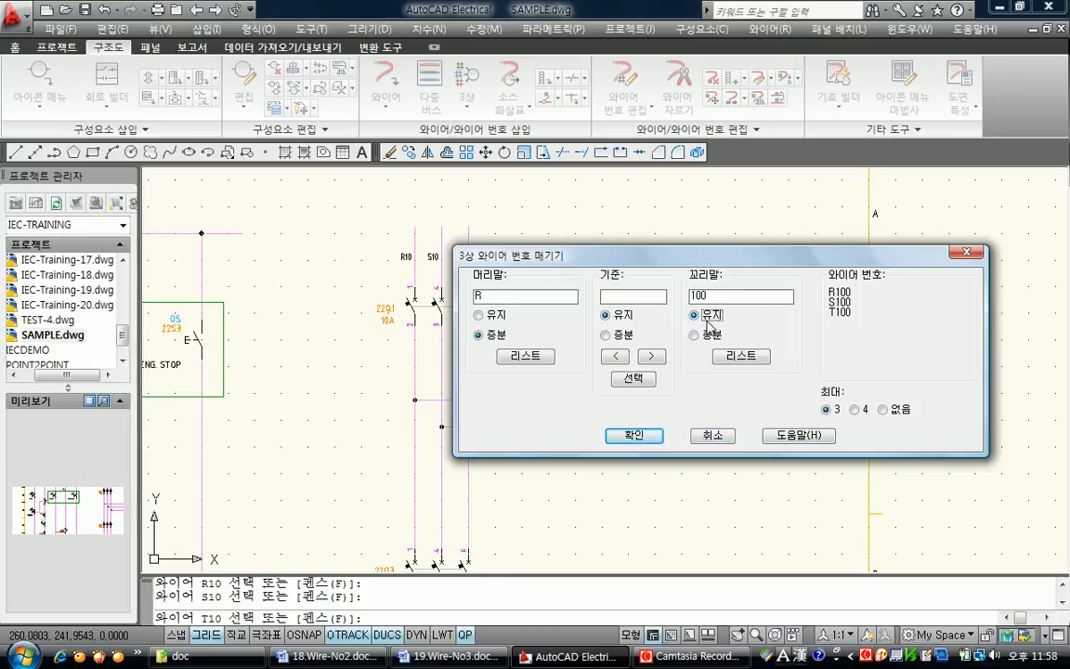
pyautogui.click(634, 434)
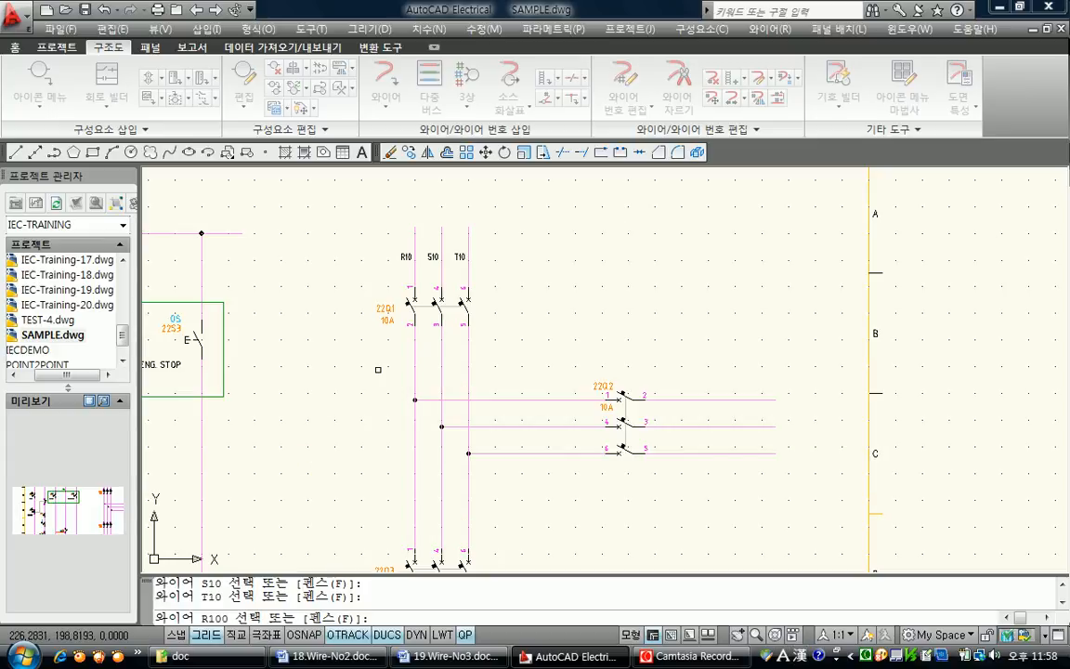
pyautogui.click(416, 437)
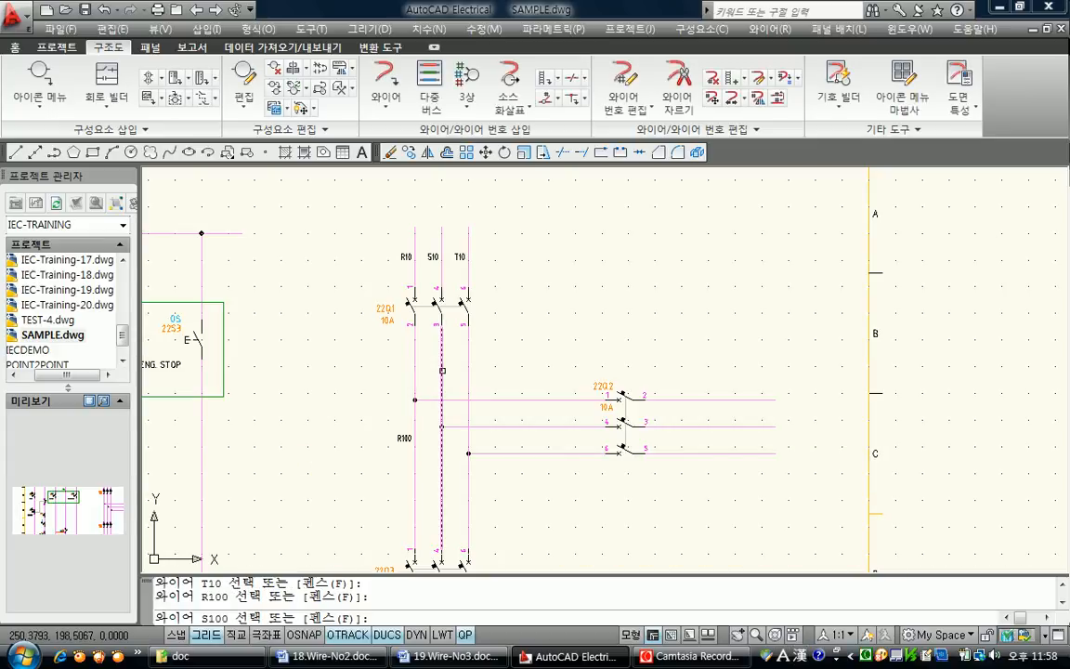
pyautogui.click(440, 373)
pyautogui.click(467, 373)
# Set the suffix to 110 and number the three horizontal wires after breaker 22Q2 as R110, S110 and T110 using a fence selection.
pyautogui.moveTo(578, 212); pyautogui.dragTo(626, 134)
pyautogui.doubleClick(604, 171)
pyautogui.write('110')
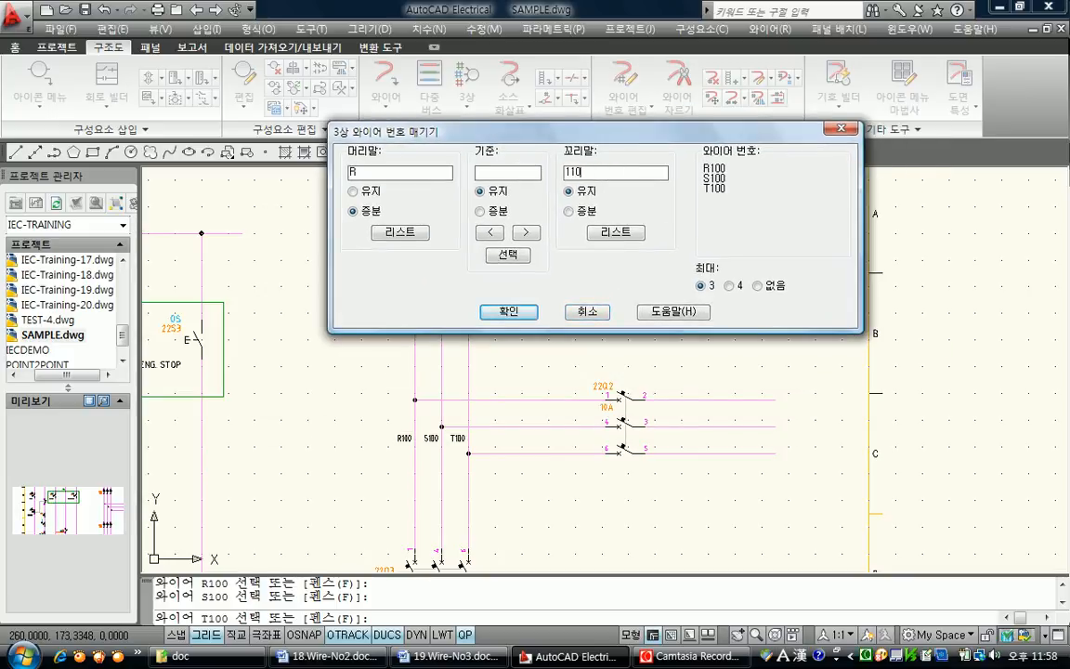
pyautogui.click(511, 312)
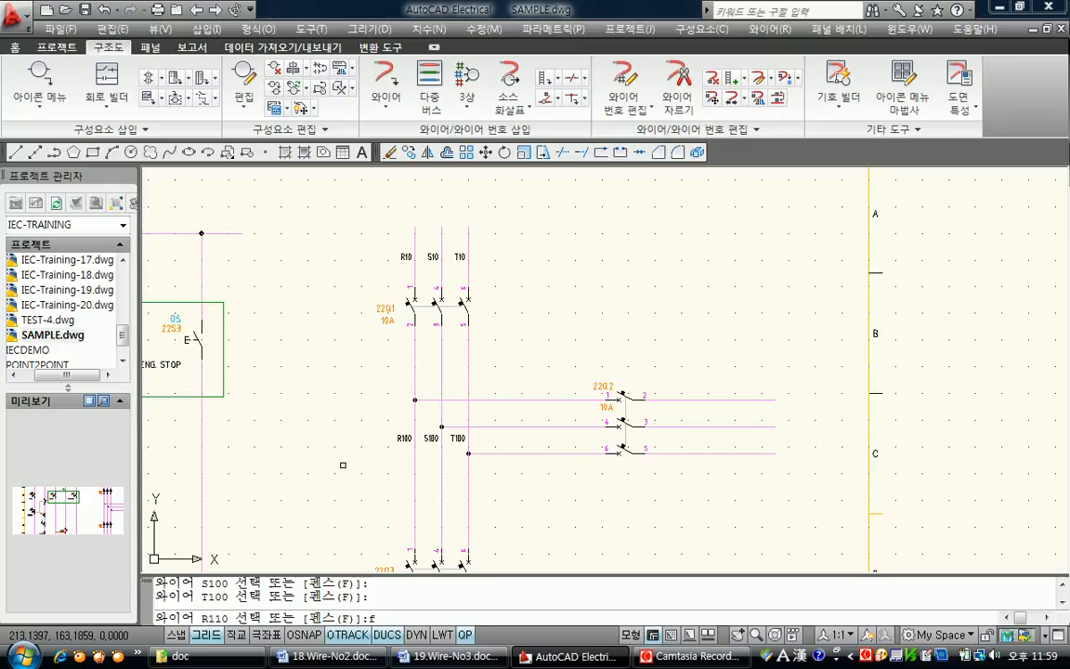
pyautogui.press('Return')
pyautogui.click(714, 374)
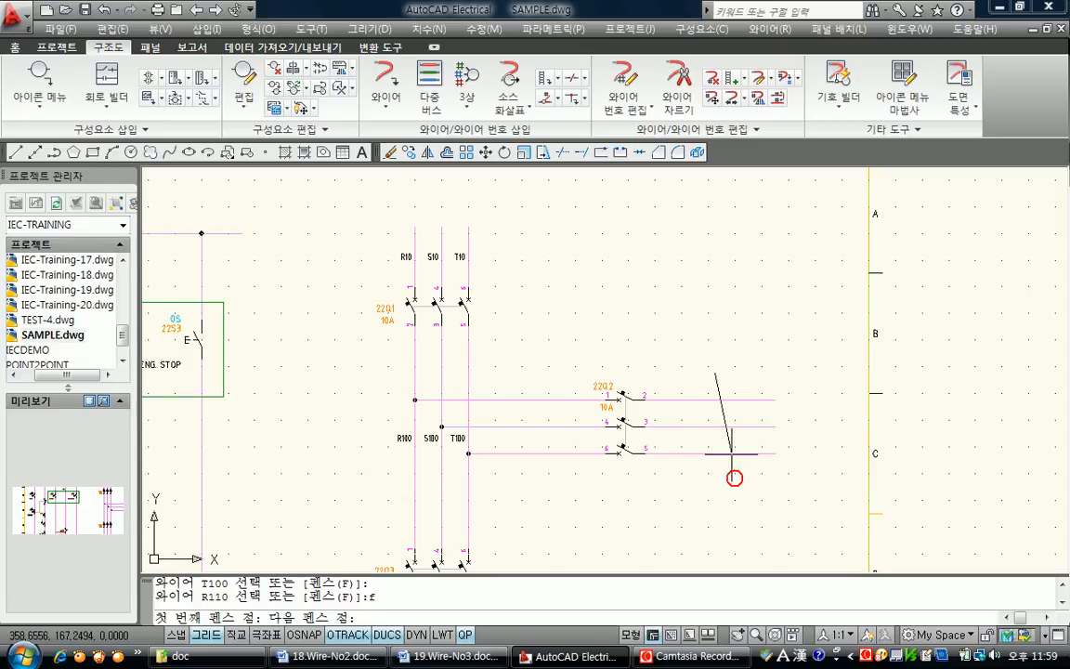
pyautogui.click(713, 492)
pyautogui.press('Return')
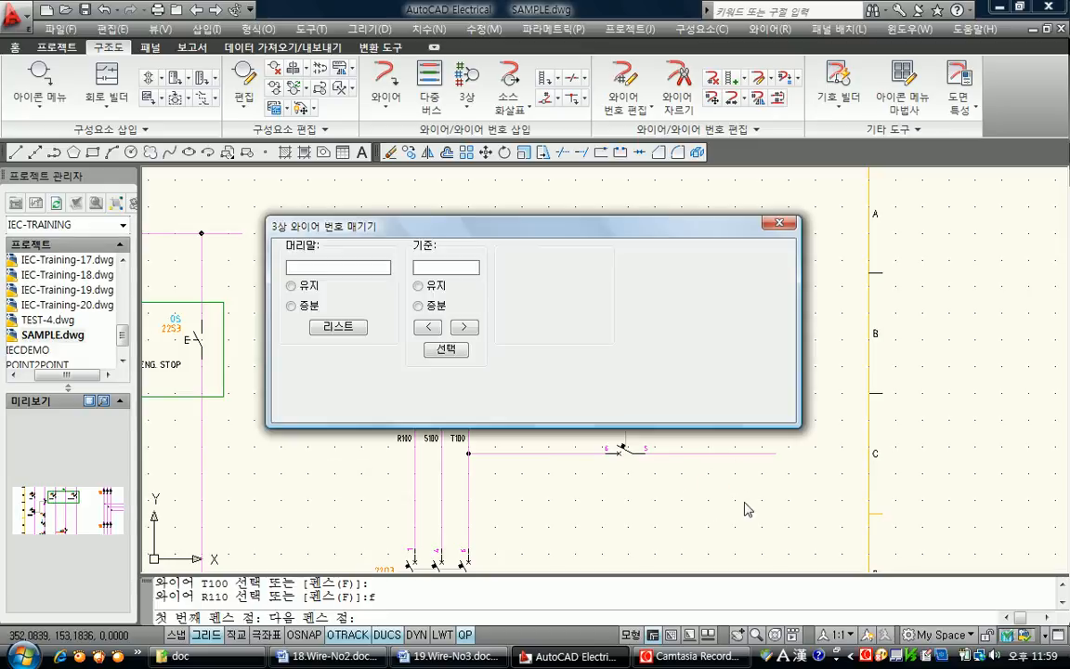
# Set the suffix to 200, number the three wires below breaker 22Q3 as R200, S200 and T200 with a fence, and end the numbering.
pyautogui.moveTo(546, 104); pyautogui.dragTo(521, 54)
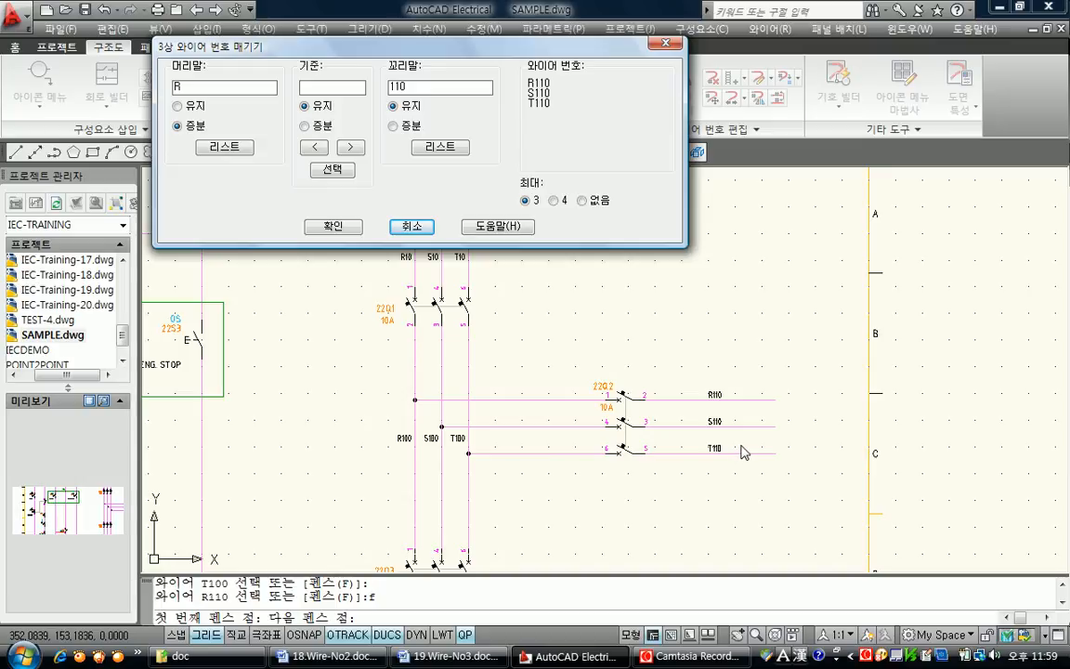
pyautogui.moveTo(410, 86); pyautogui.dragTo(345, 85)
pyautogui.write('200')
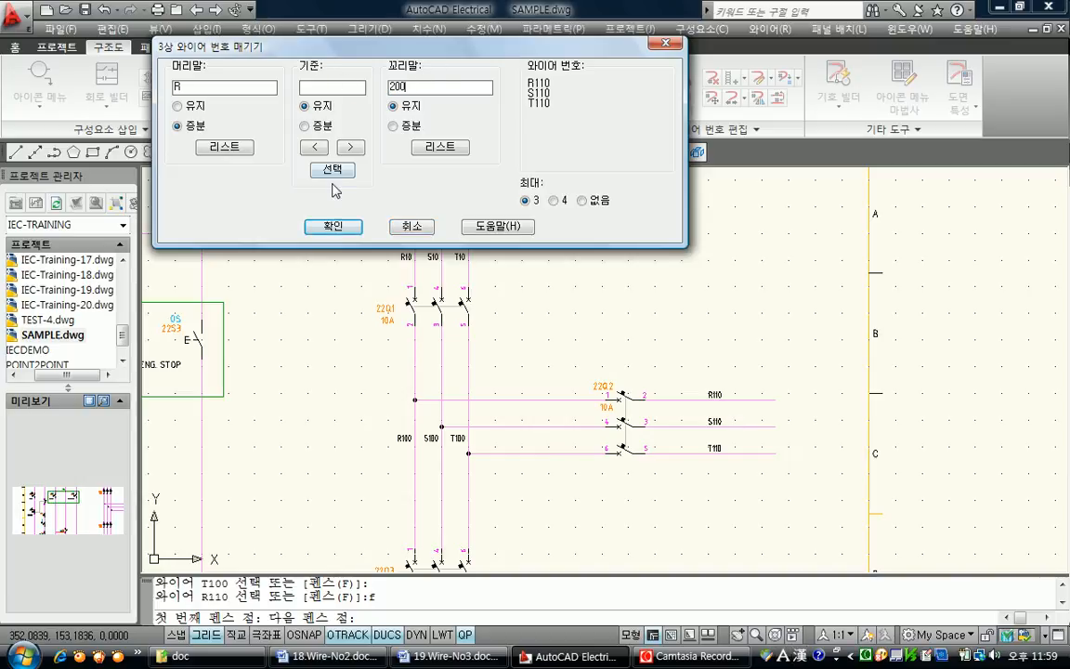
pyautogui.click(334, 226)
pyautogui.moveTo(714, 492); pyautogui.dragTo(721, 298, button='middle')
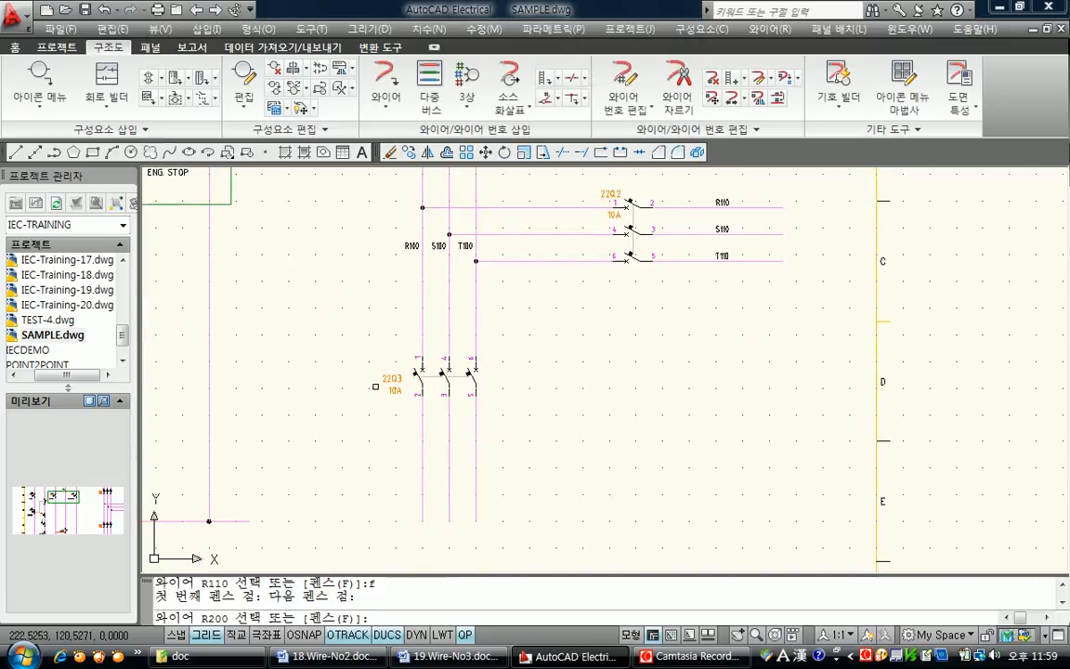
pyautogui.write('f')
pyautogui.press('Return')
pyautogui.click(404, 458)
pyautogui.click(512, 460)
pyautogui.press('Return')
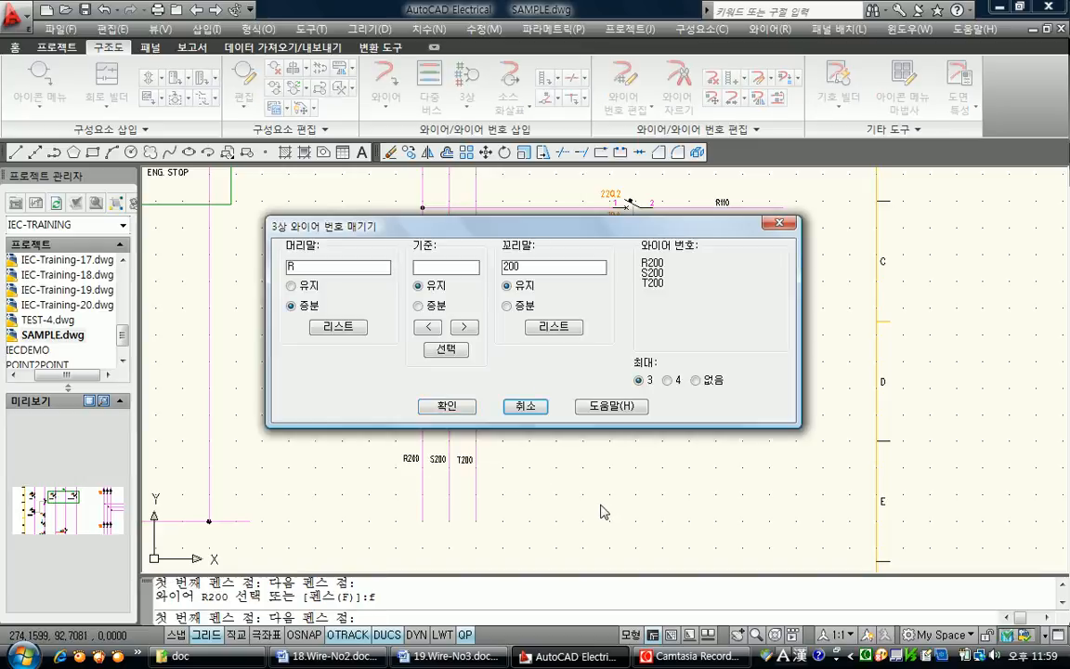
pyautogui.click(467, 414)
pyautogui.press('Escape')
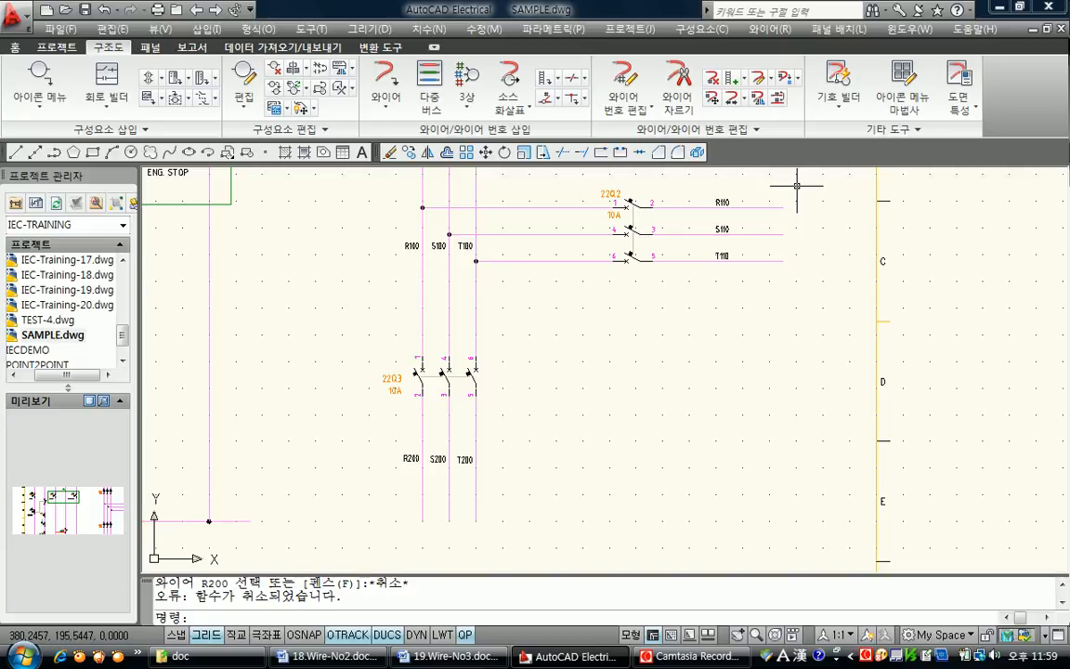
pyautogui.click(466, 108)
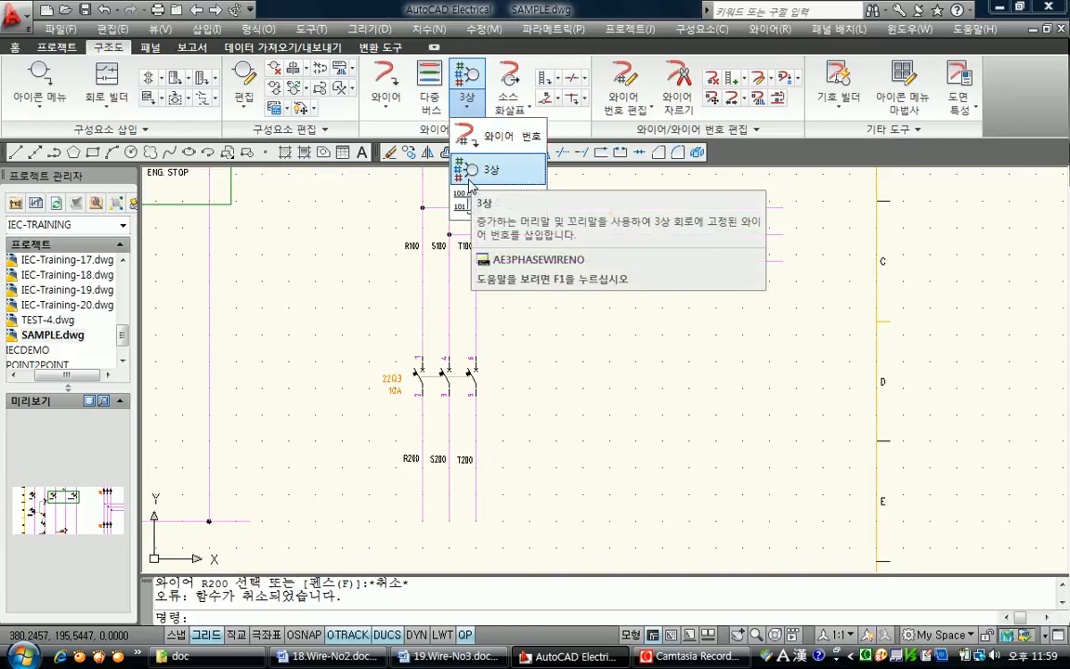
pyautogui.click(365, 258)
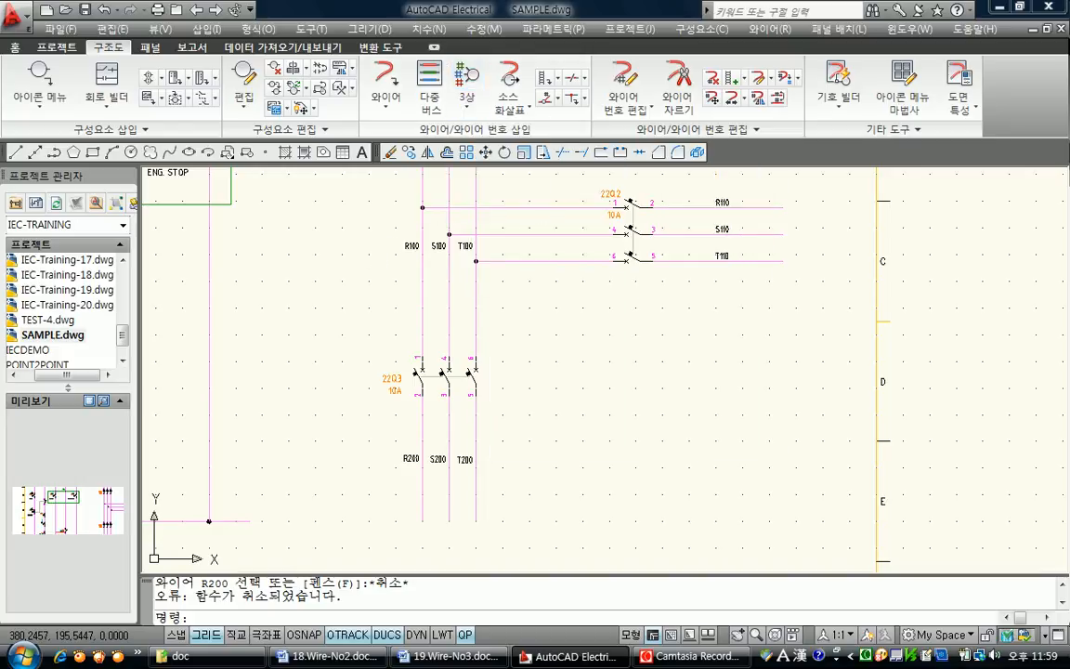
pyautogui.scroll(-5, 351, 244)
pyautogui.scroll(3, 436, 364)
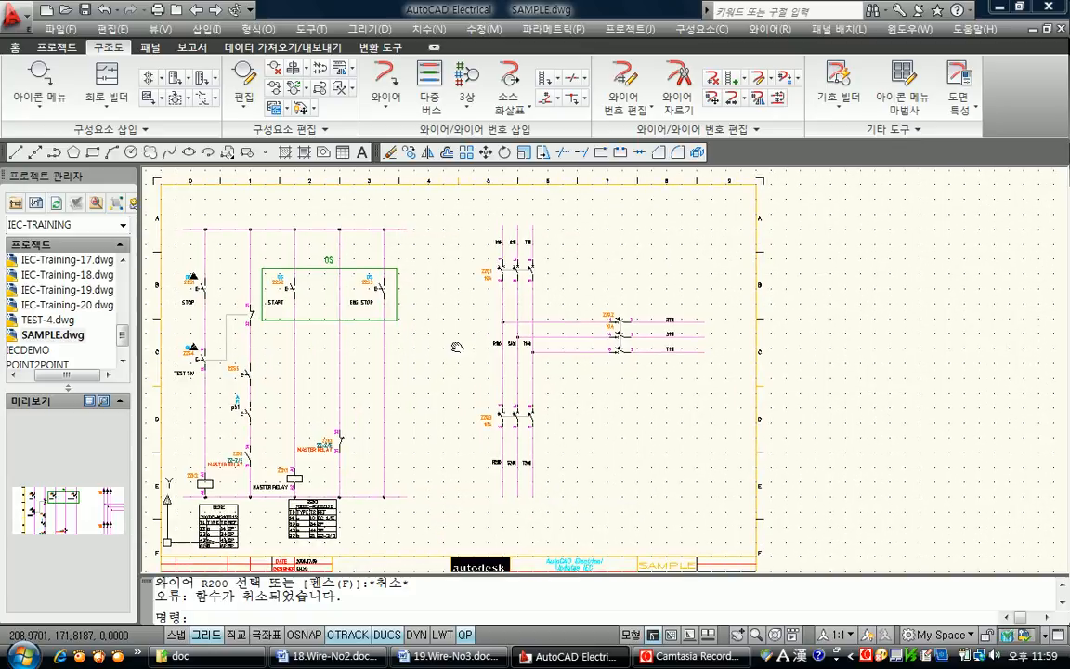